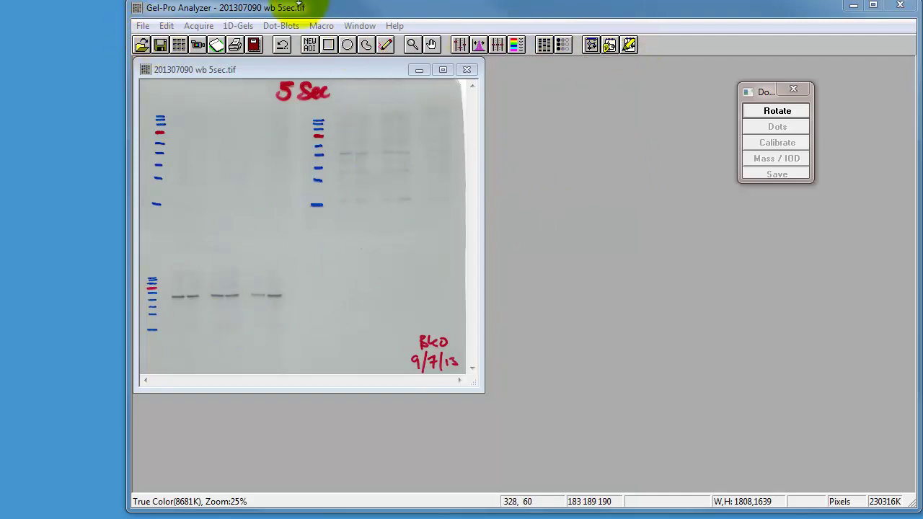
Step: Open the 1D-Gels menu for the western blot image 201307090 wb 5sec.tif
click(241, 27)
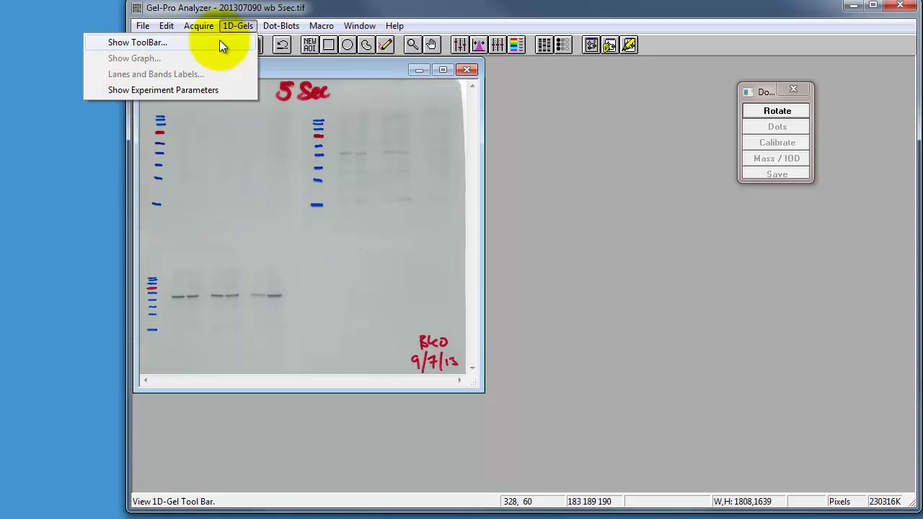
Step: Show the 1D-Gel toolbar and move its panel next to the blot image
click(218, 44)
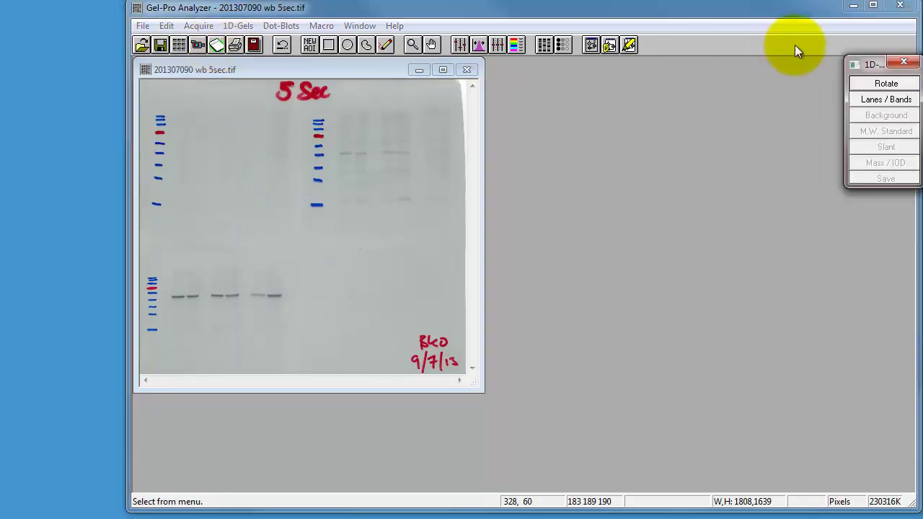
drag(859, 64, 685, 112)
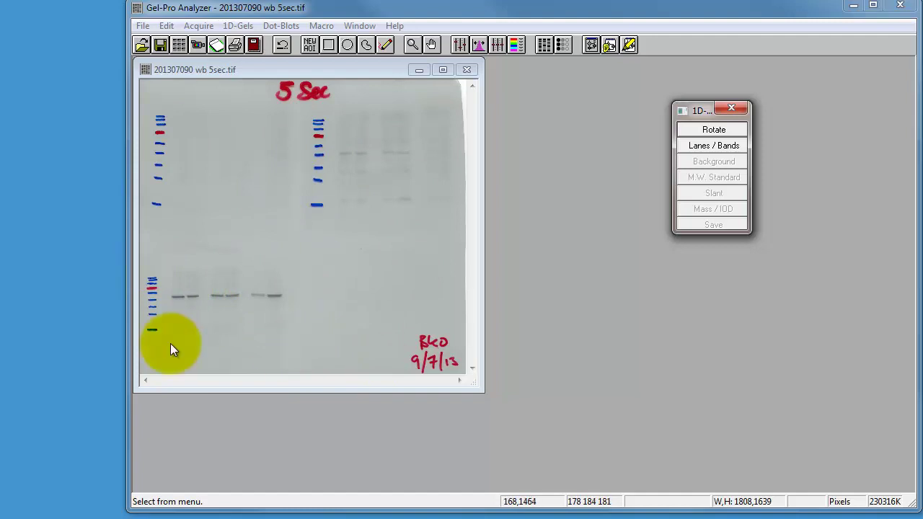
Step: Crop the lower blot with marker and bands into untitled1, then close the original image
click(328, 45)
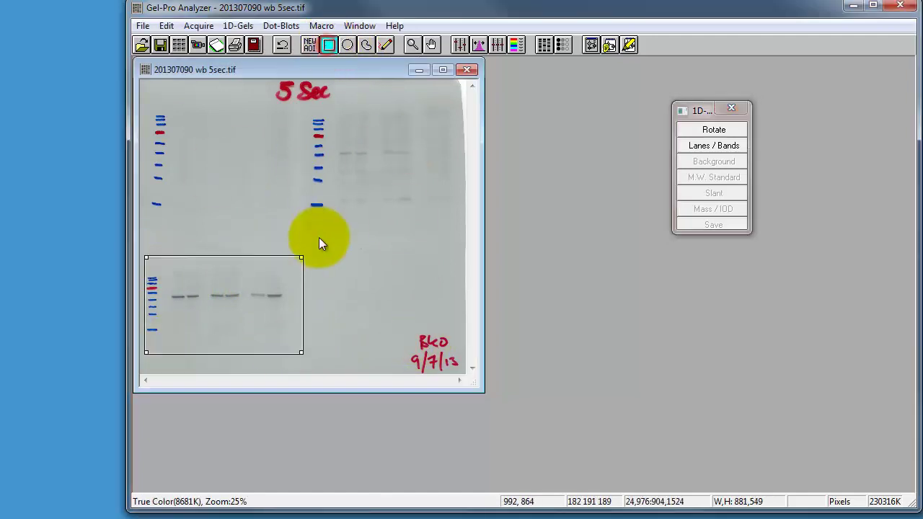
drag(299, 257, 300, 257)
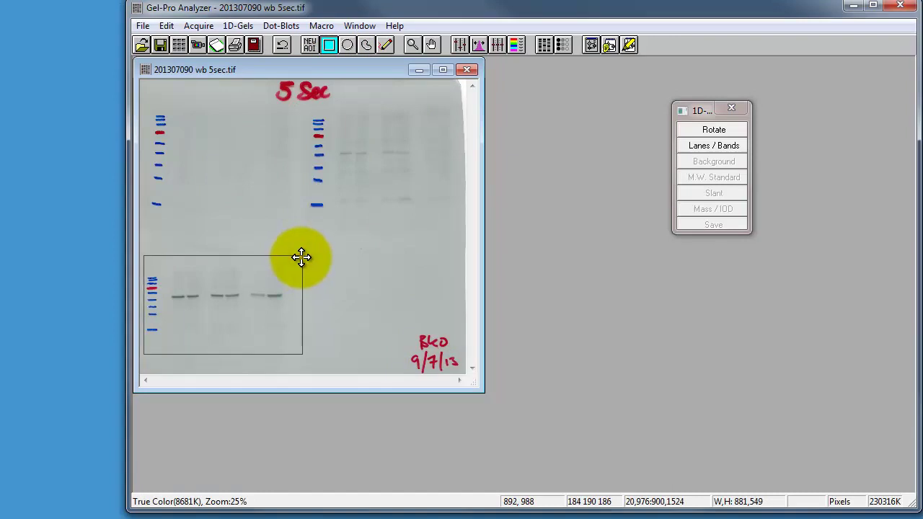
click(166, 26)
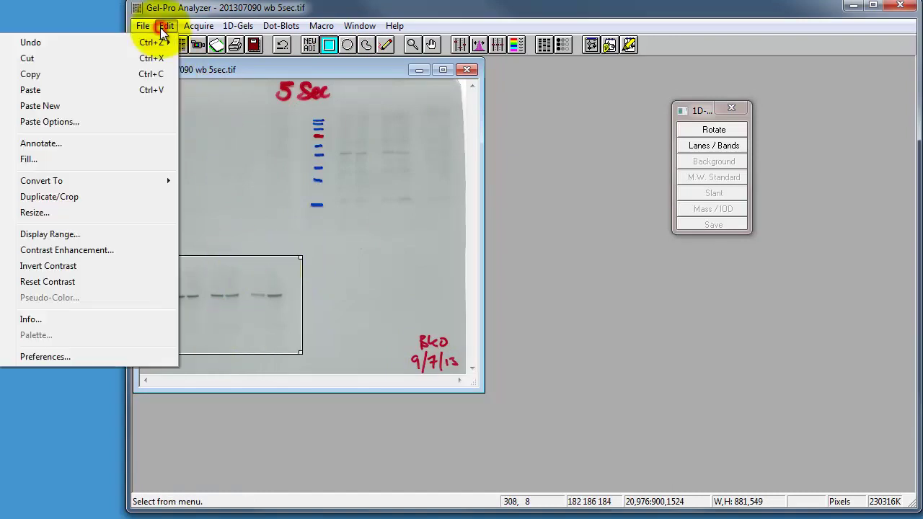
click(54, 197)
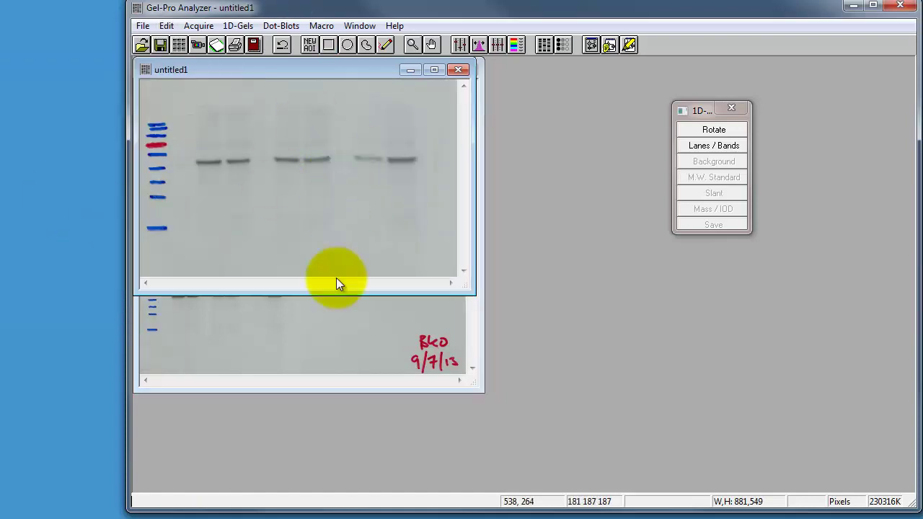
click(338, 383)
click(467, 70)
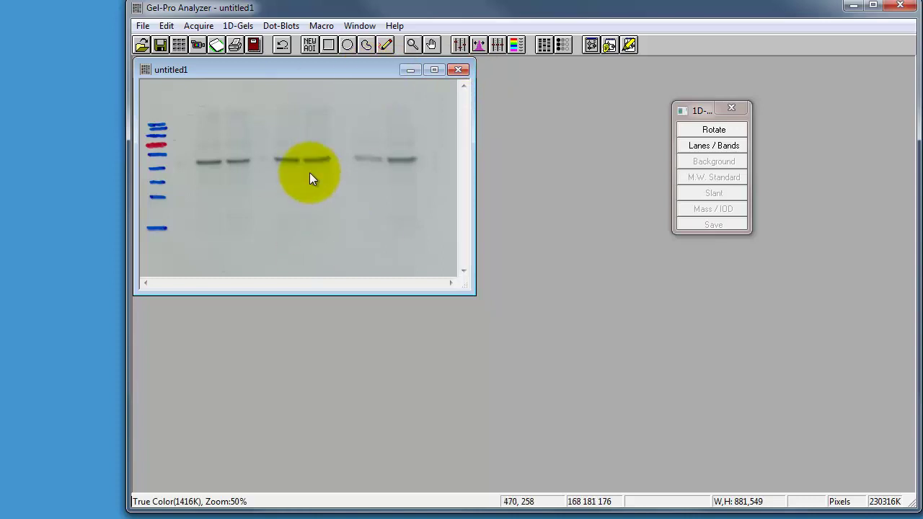
Step: Rotate the crop by -0.190° into untitled0, discard untitled1 unsaved, and reposition the window
click(698, 130)
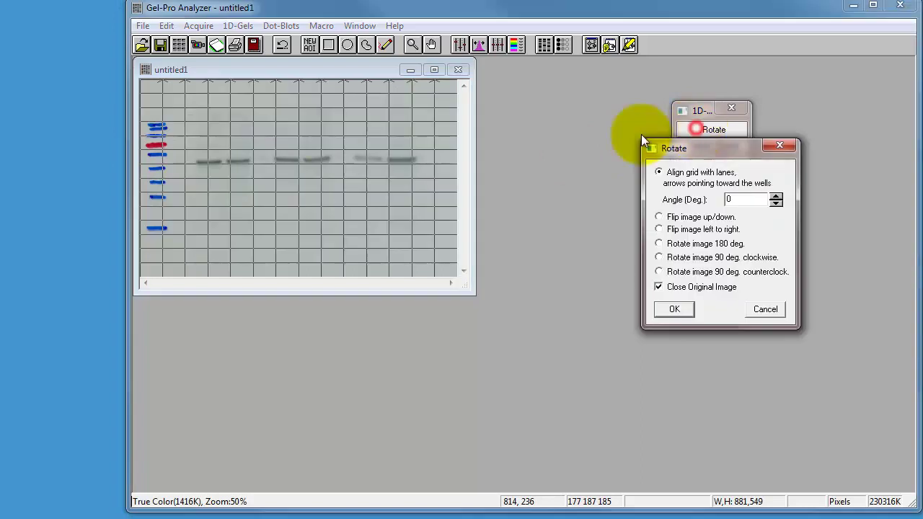
click(432, 159)
drag(433, 160, 435, 163)
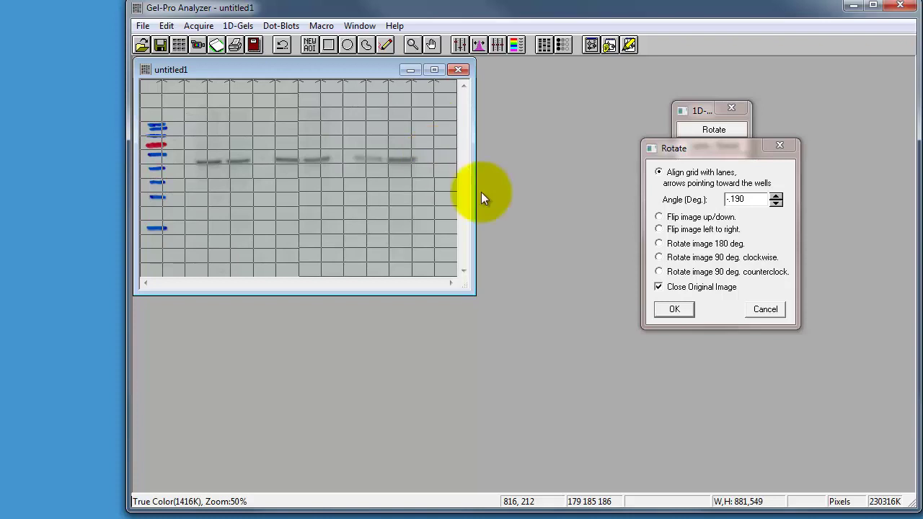
click(674, 309)
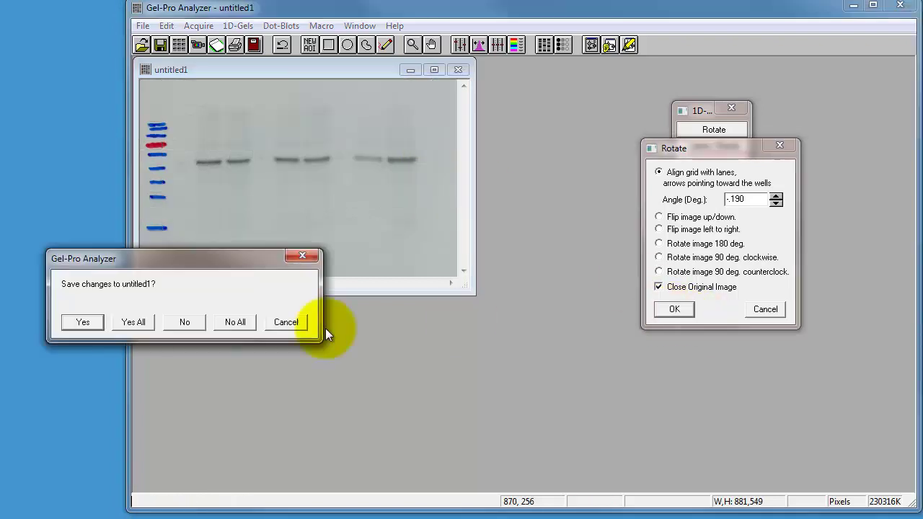
click(181, 323)
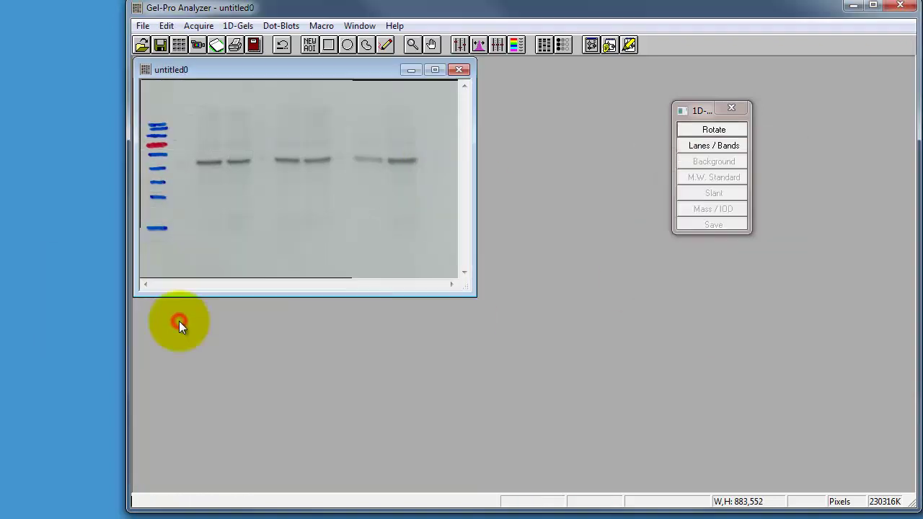
drag(316, 67, 345, 103)
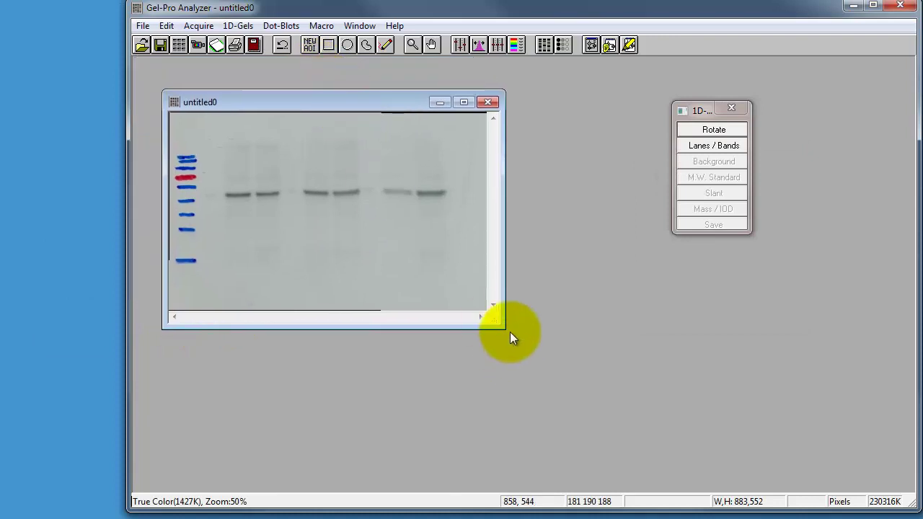
drag(498, 325, 565, 372)
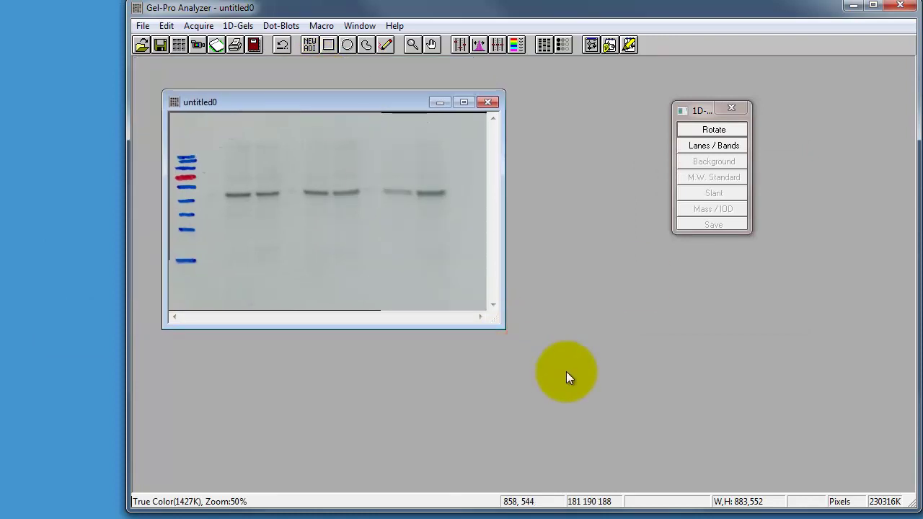
Step: Start Lanes / Bands analysis using the Extract Intensity channel, creating a grayscale copy
click(702, 144)
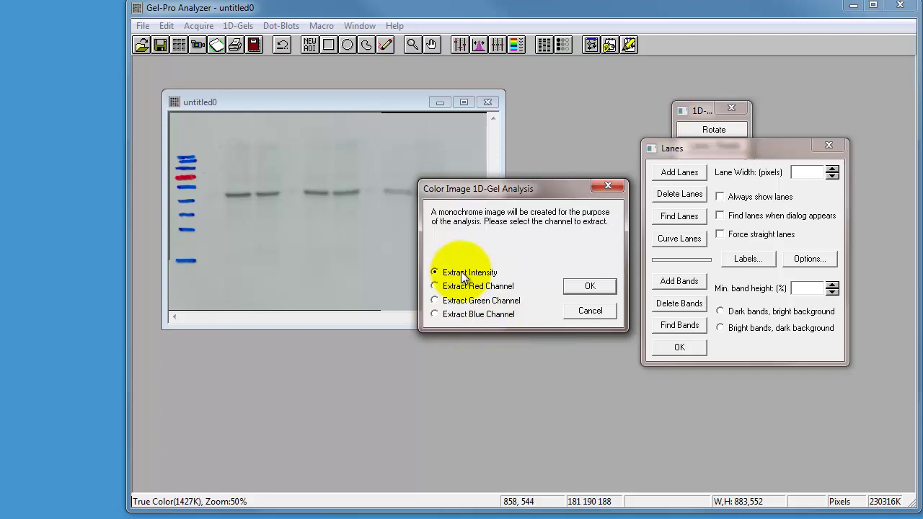
click(497, 189)
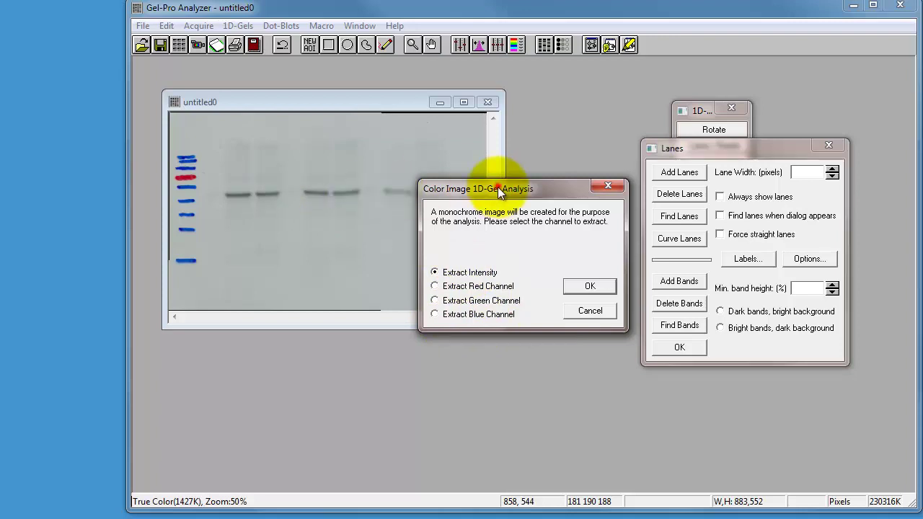
drag(497, 189, 434, 259)
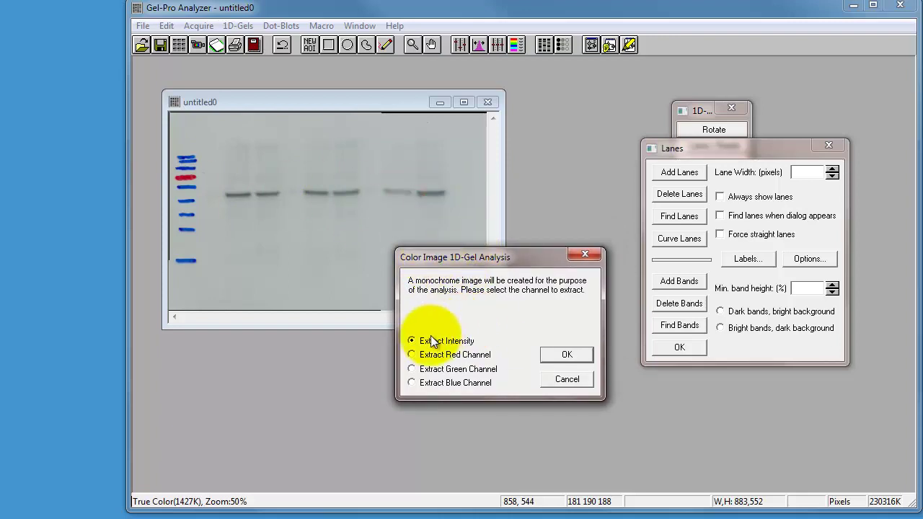
click(560, 355)
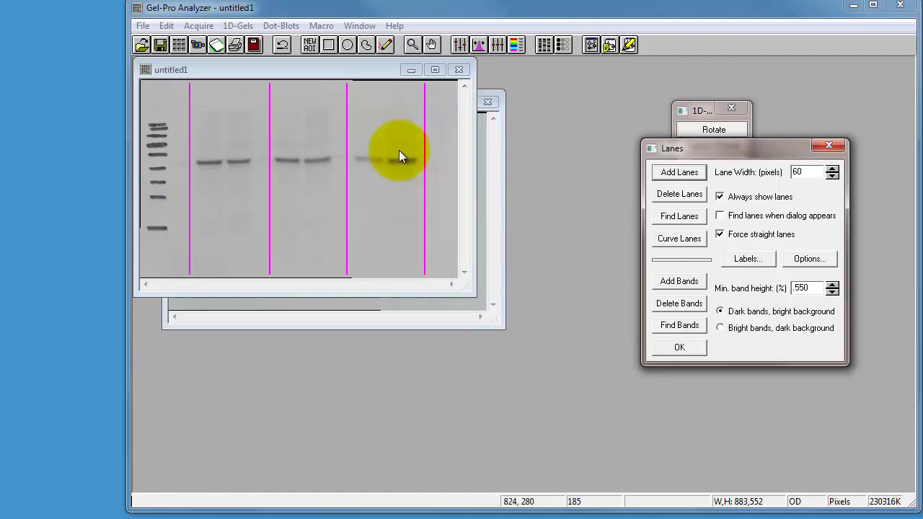
Step: Close the colour image untitled0 without saving and reposition the grayscale untitled1 window
drag(370, 71, 418, 146)
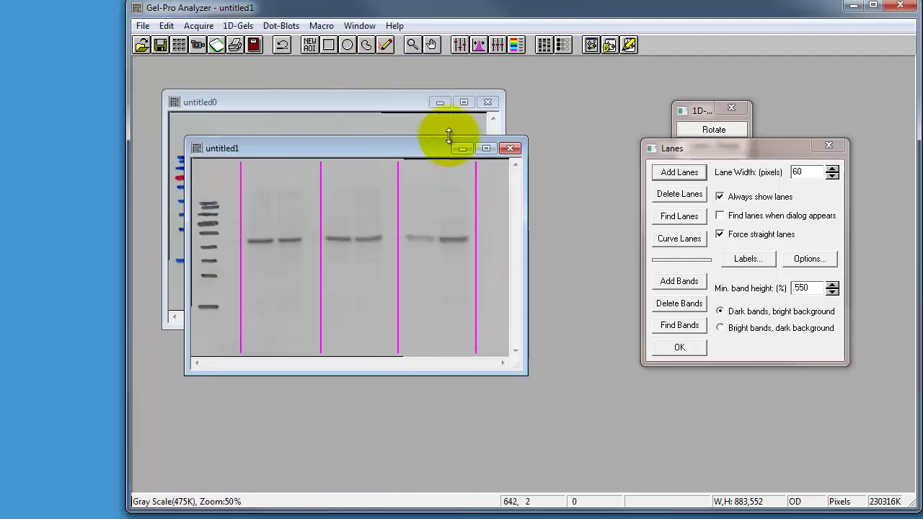
click(487, 104)
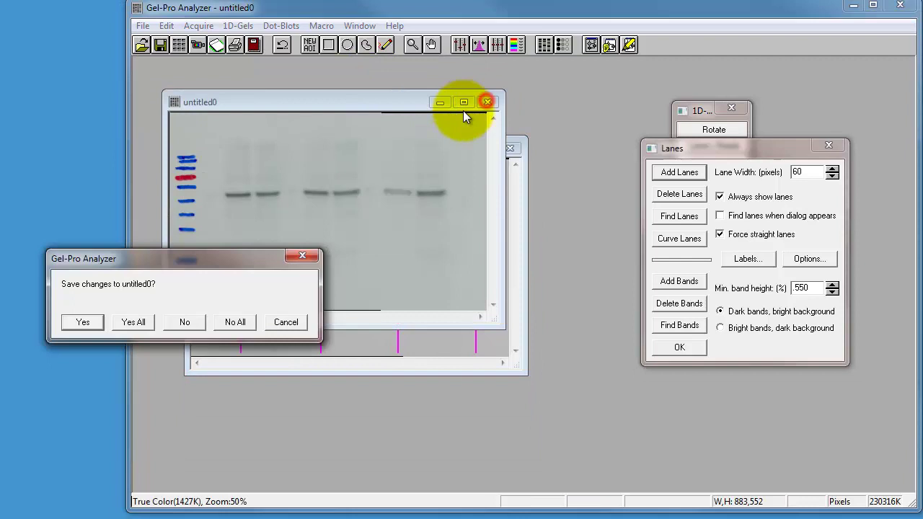
click(185, 323)
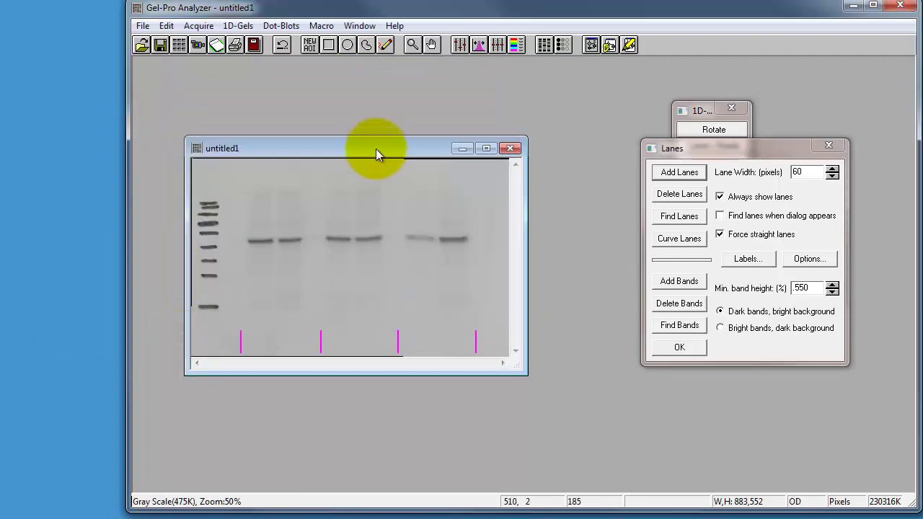
drag(375, 149, 394, 130)
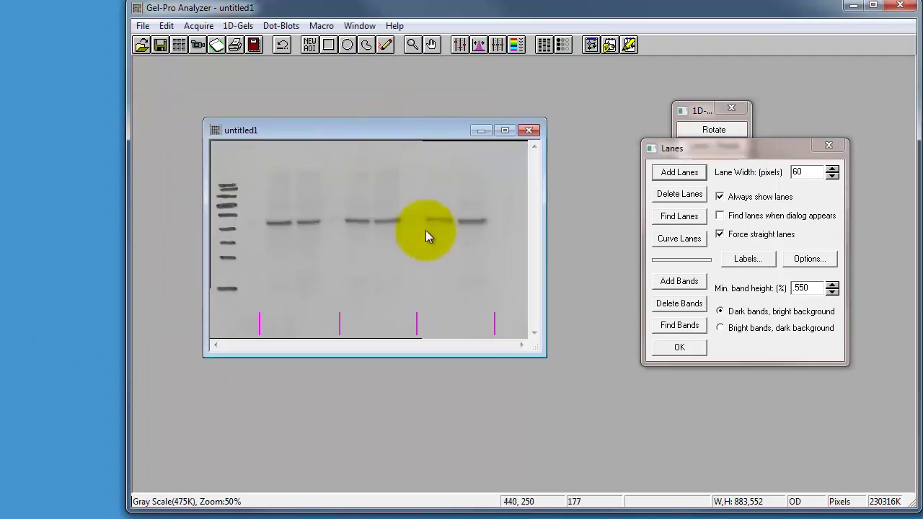
Step: Add straight lanes over the six sample columns and bring the Lane Profile window into view
click(681, 173)
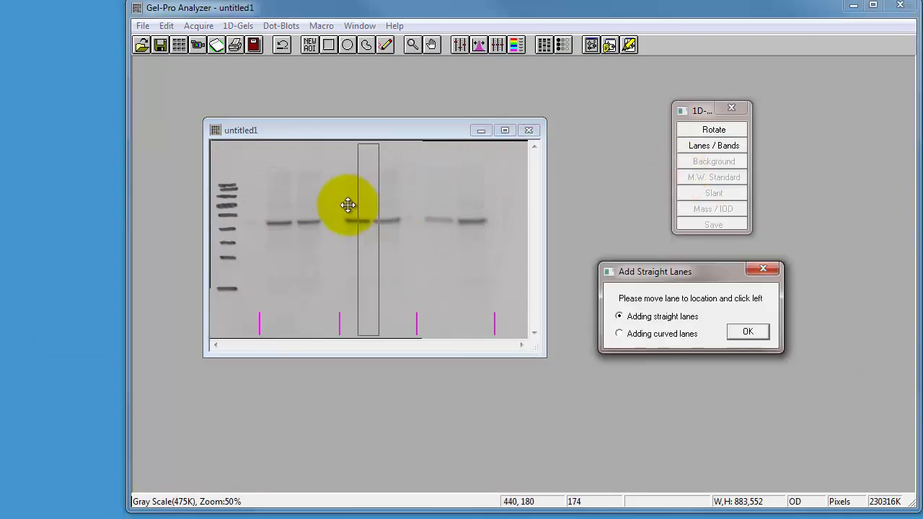
click(280, 230)
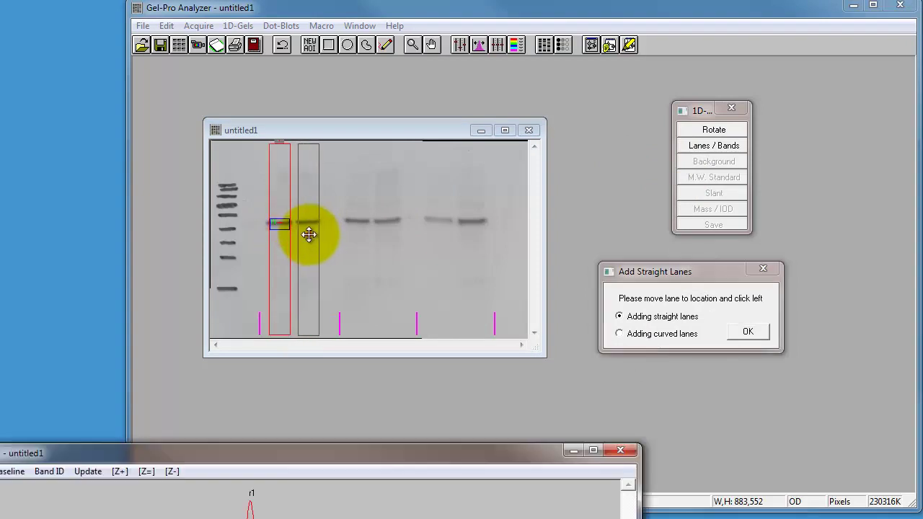
click(308, 234)
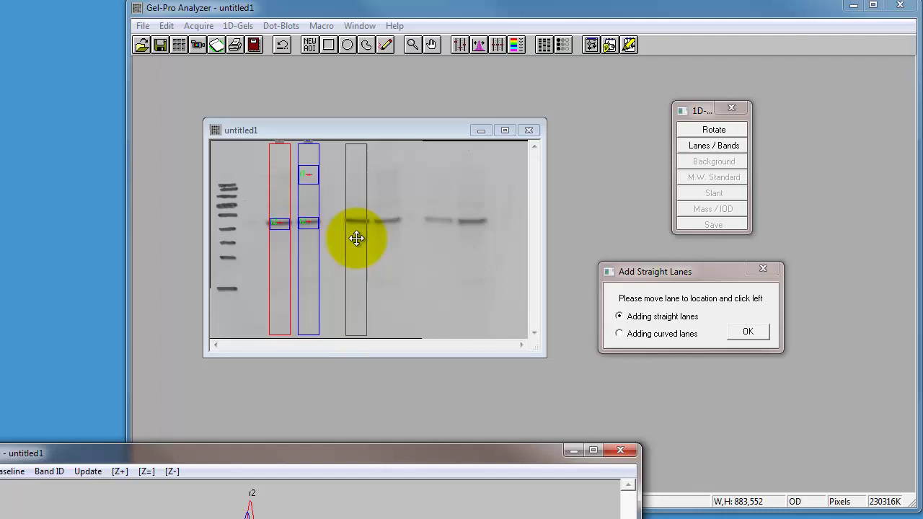
click(356, 238)
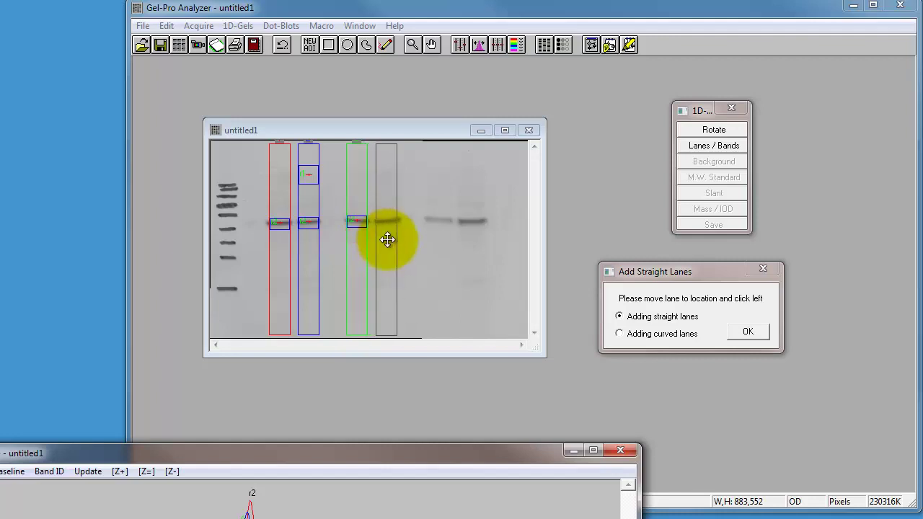
click(387, 239)
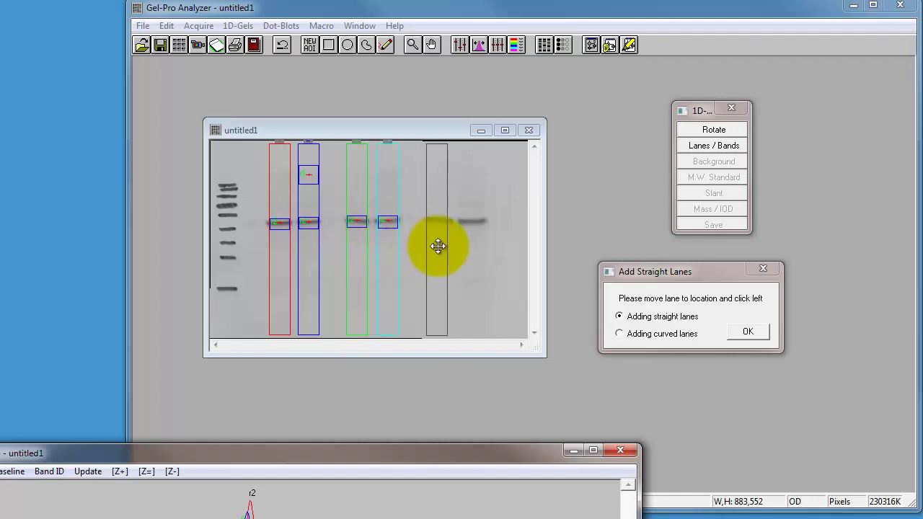
click(440, 246)
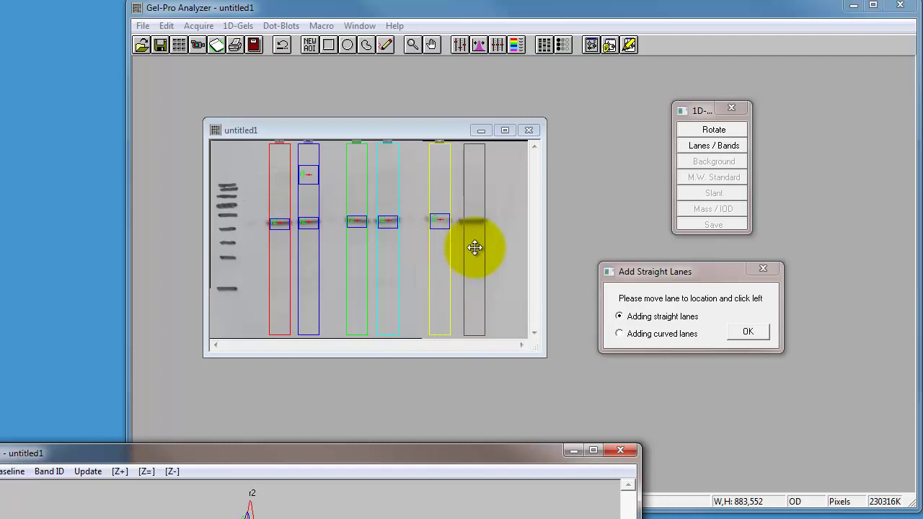
click(472, 248)
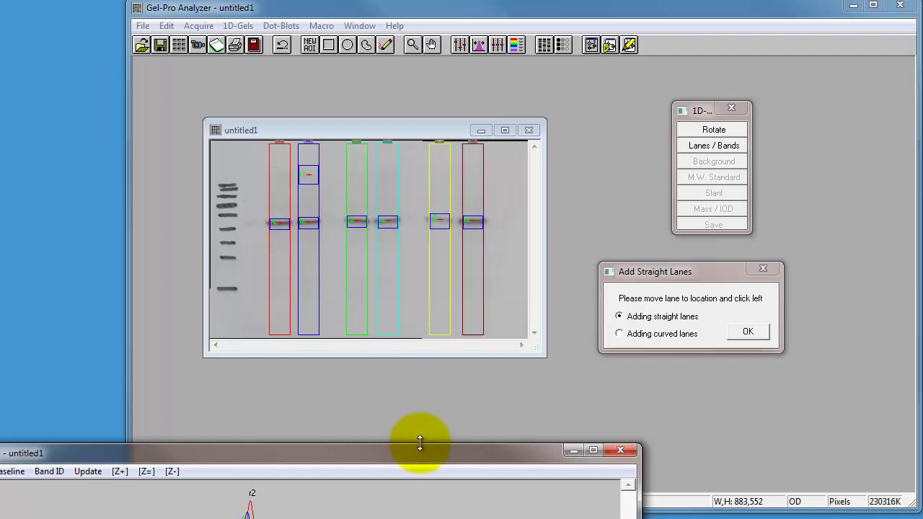
drag(419, 452, 618, 338)
Step: Move the image and lane prompt aside and finish adding lanes
drag(427, 135, 417, 82)
drag(652, 273, 619, 118)
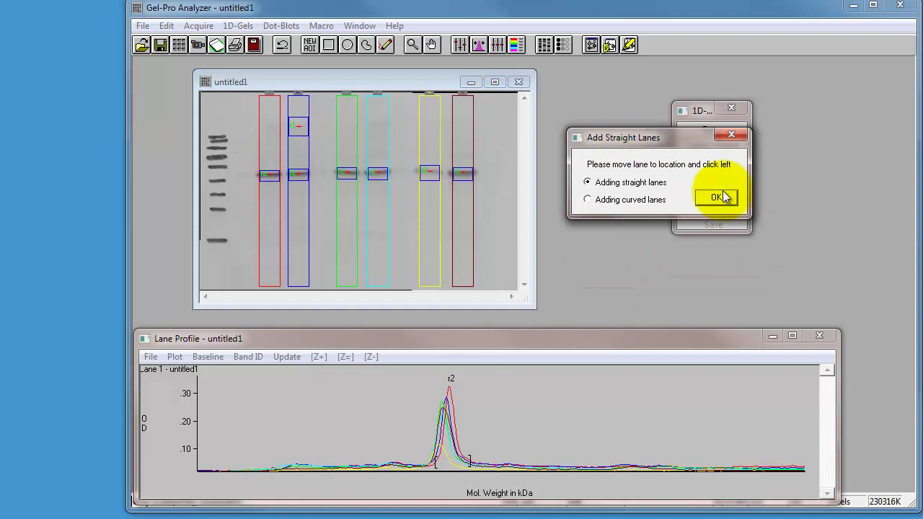
click(723, 196)
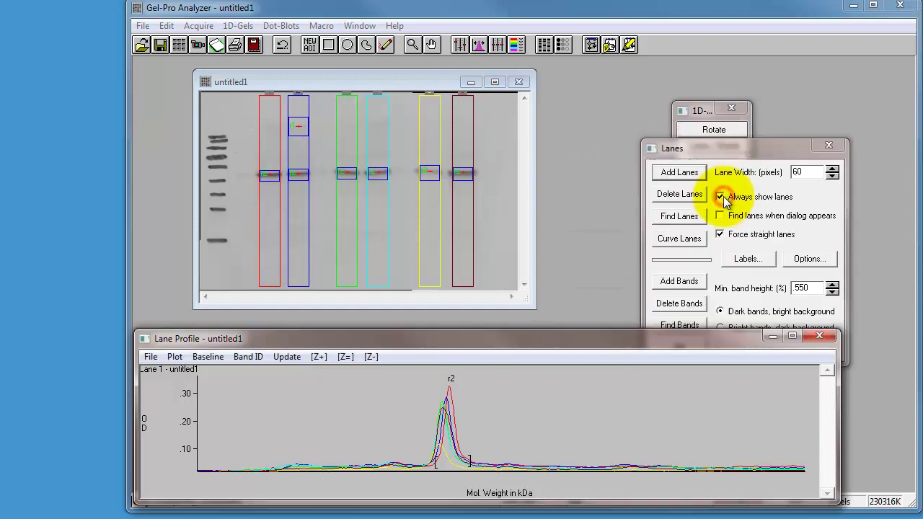
Step: Review the density profiles of lanes 1 through 6, rechecking lane 2
click(269, 158)
click(299, 153)
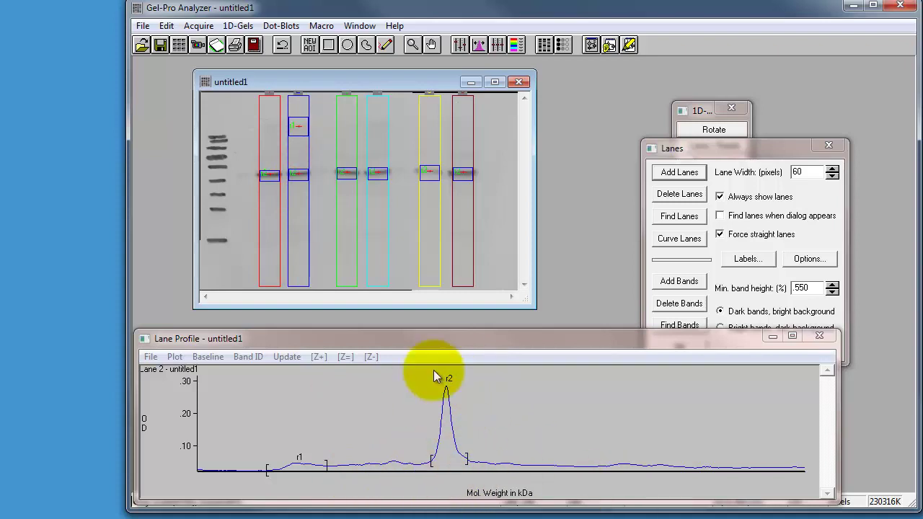
click(349, 189)
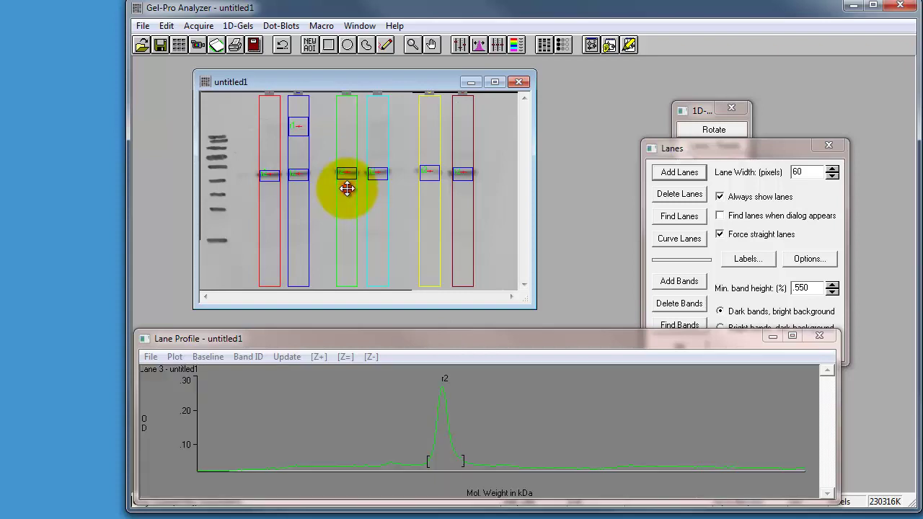
click(371, 190)
click(381, 175)
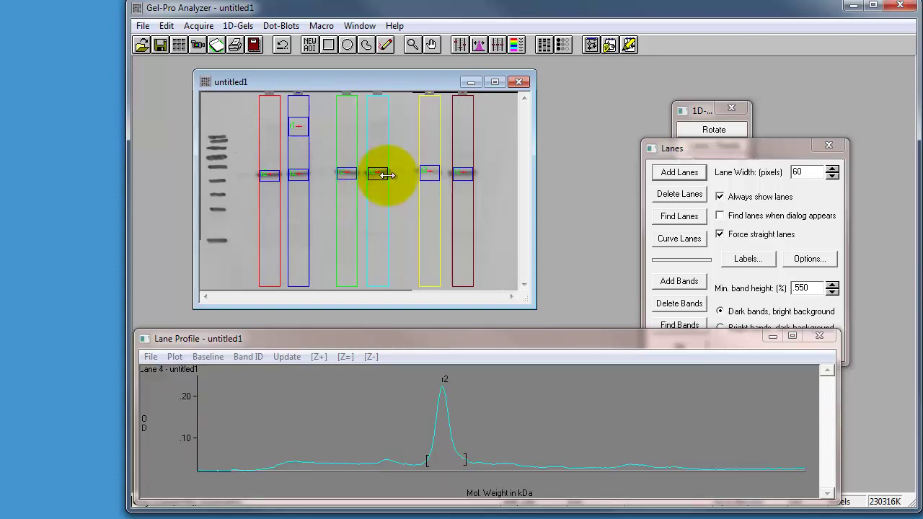
click(432, 236)
click(462, 236)
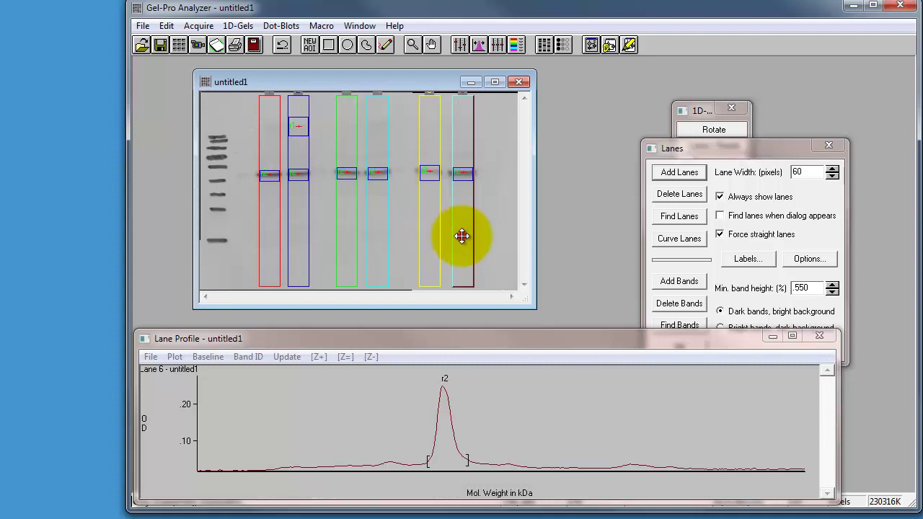
click(297, 221)
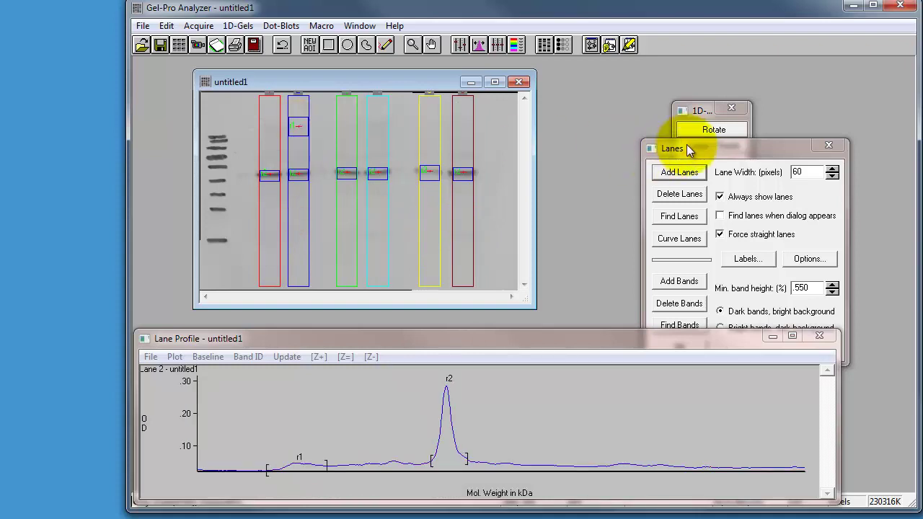
Step: Delete lane 2 and redraw it as a new straight lane over the second column
drag(686, 144, 657, 103)
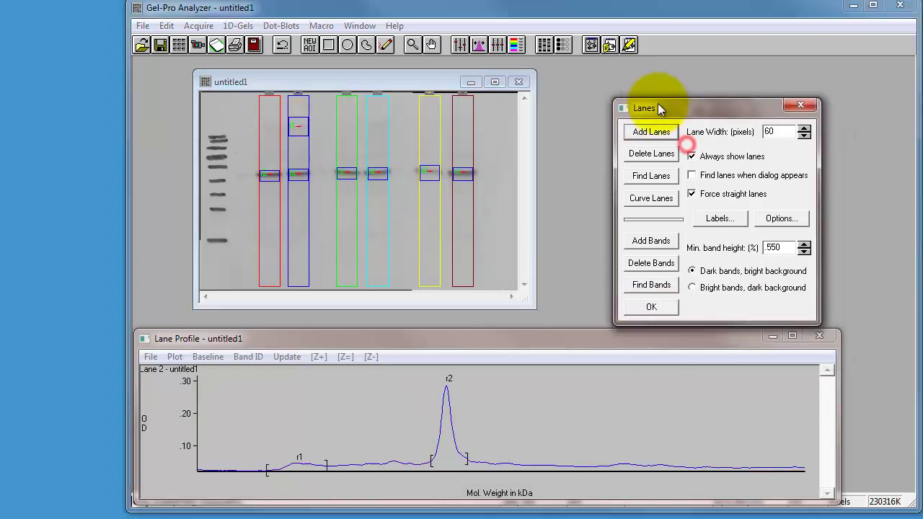
click(649, 154)
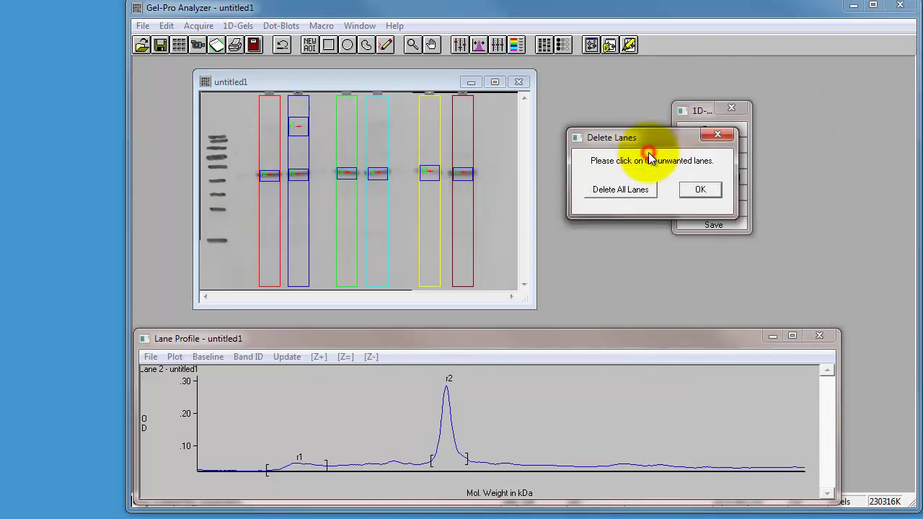
click(298, 132)
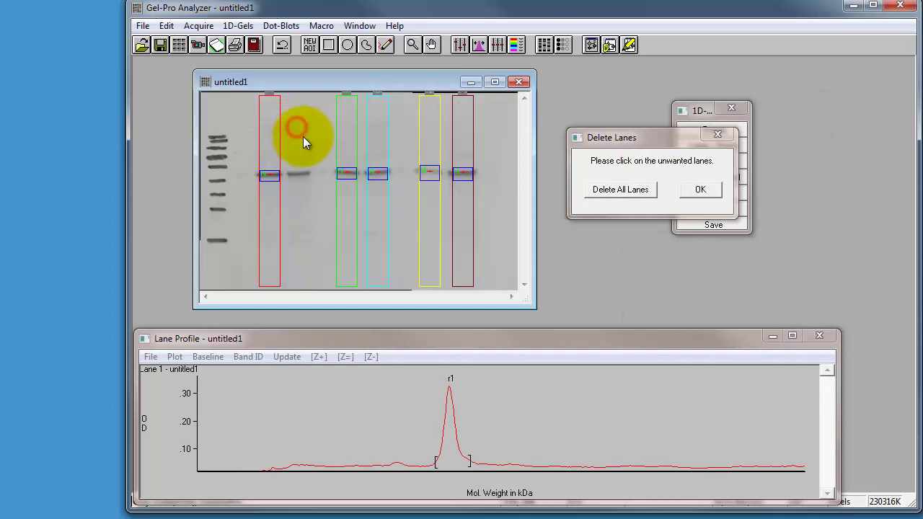
click(691, 189)
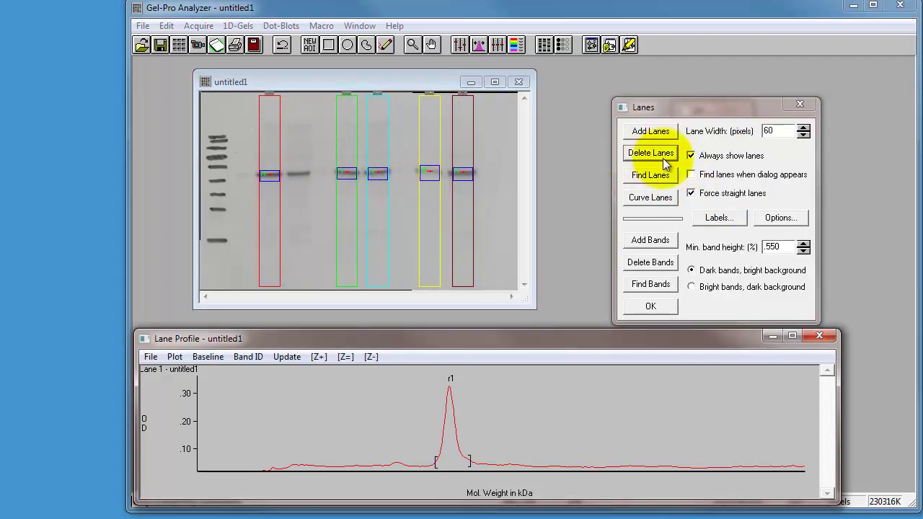
click(650, 130)
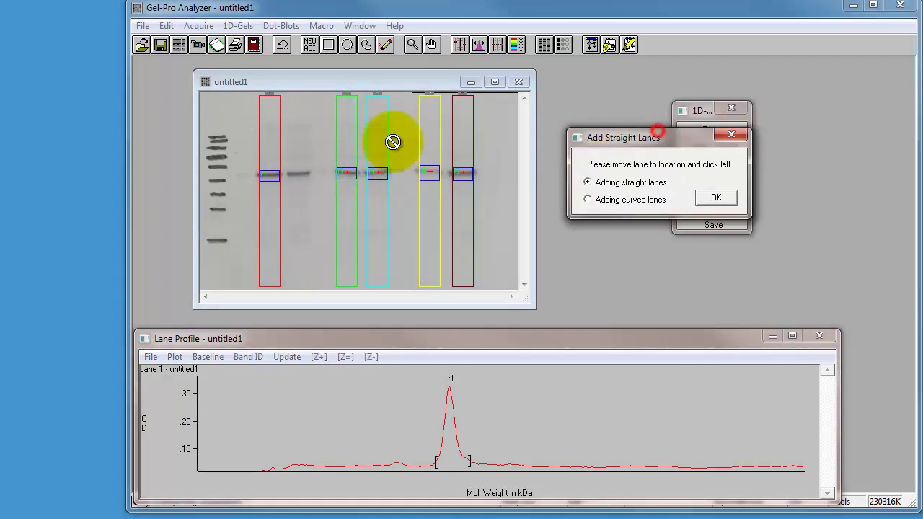
click(298, 193)
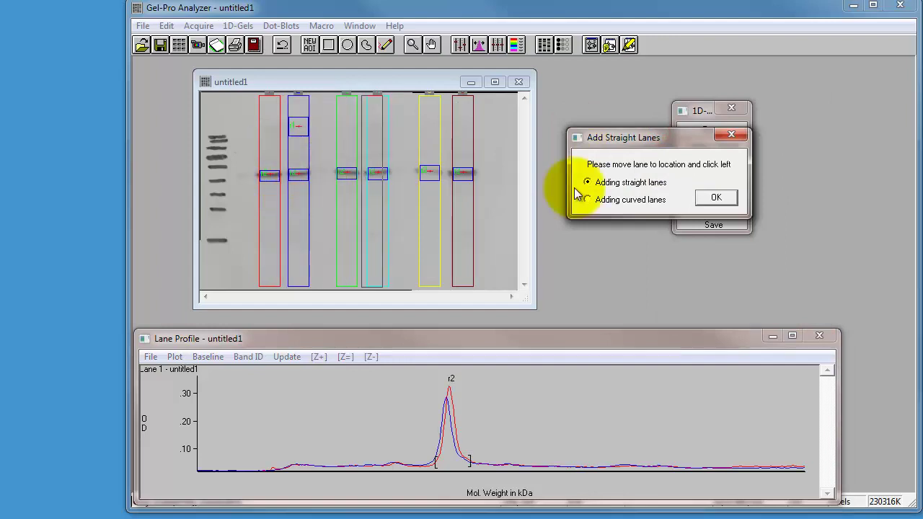
click(705, 199)
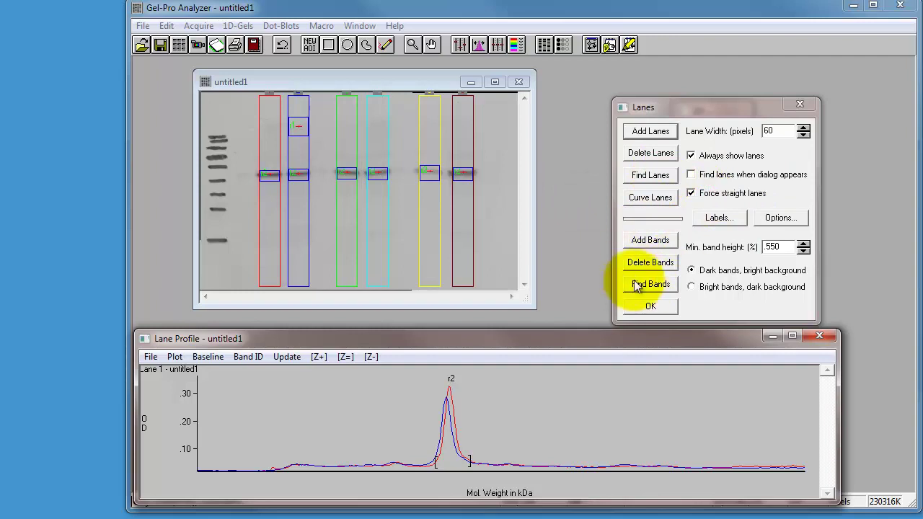
Step: Delete the extra upper band on lane 2
click(652, 262)
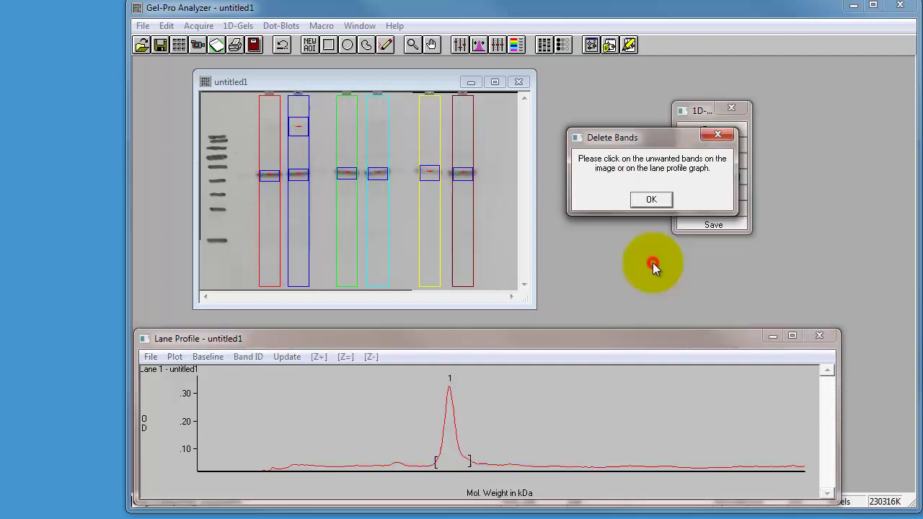
click(297, 127)
click(651, 199)
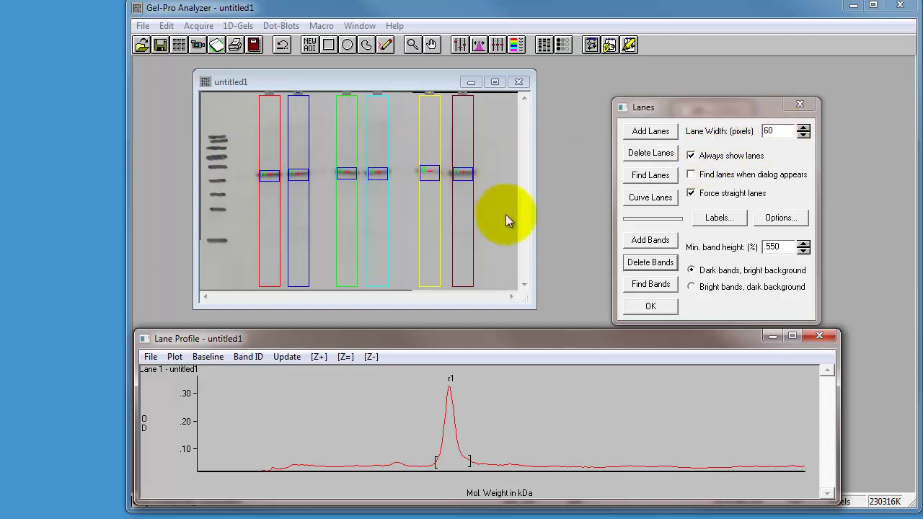
Step: Try narrower lane widths, restore the lanes to 60 pixels, and close the Lanes dialog with OK
click(802, 135)
click(802, 135)
click(802, 135)
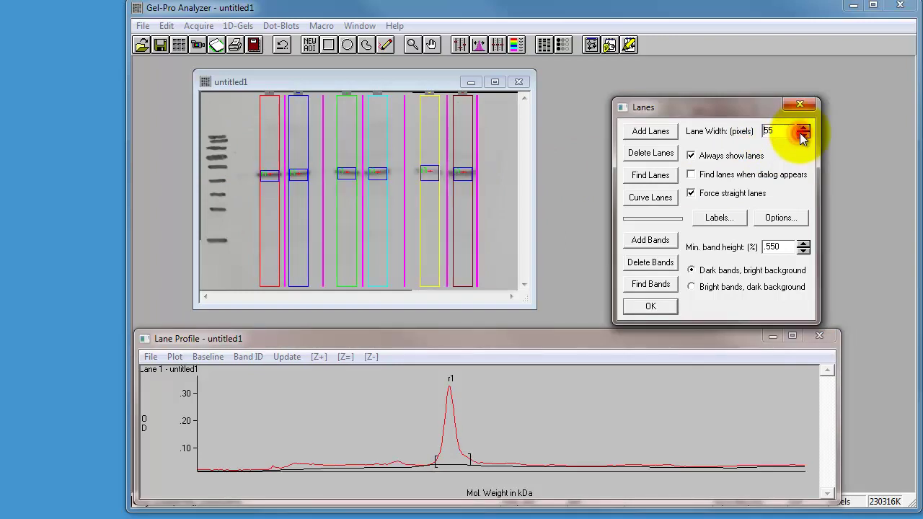
click(802, 135)
click(803, 135)
click(803, 135)
click(803, 135)
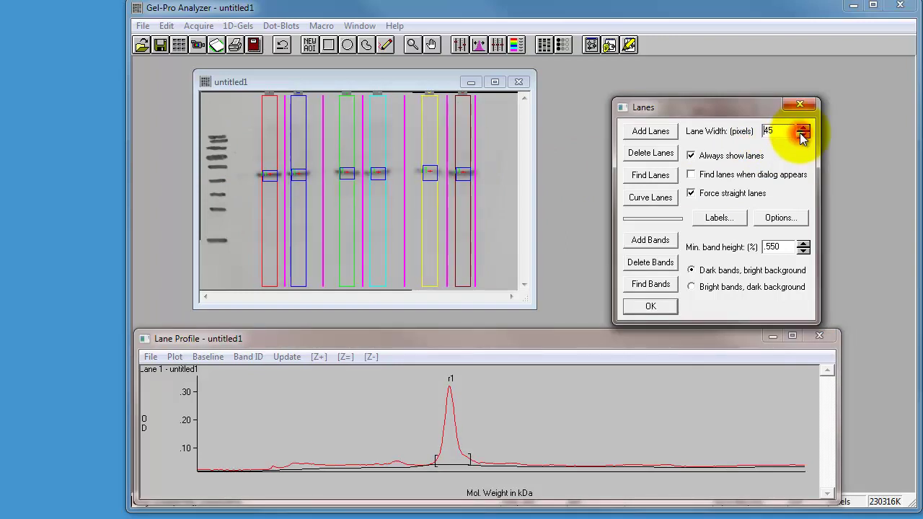
click(802, 127)
click(802, 128)
click(802, 128)
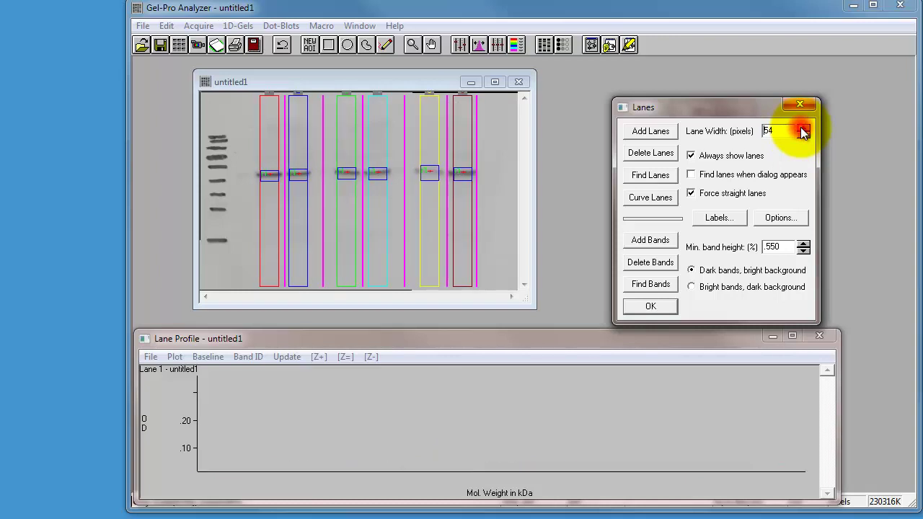
click(802, 127)
click(802, 128)
click(802, 128)
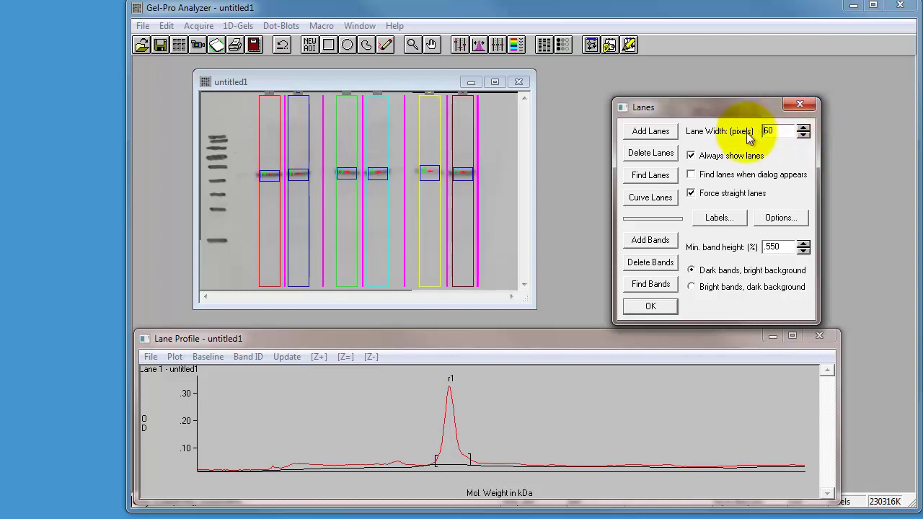
drag(693, 95, 654, 73)
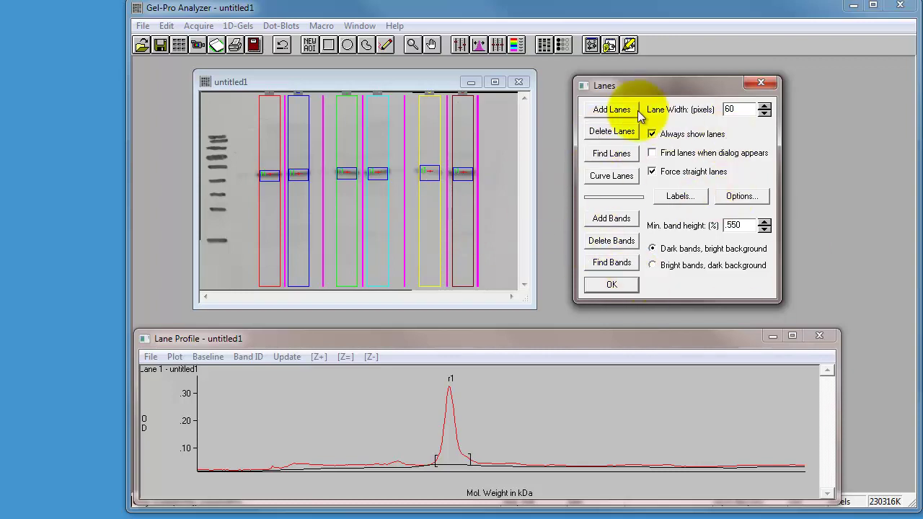
click(601, 286)
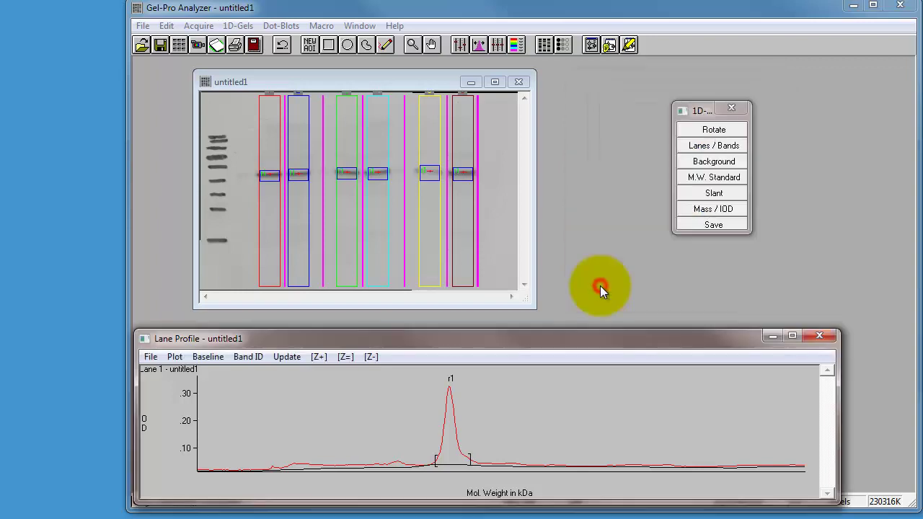
Step: Delete all background lines and add four new ones between and beside the six lanes
click(708, 160)
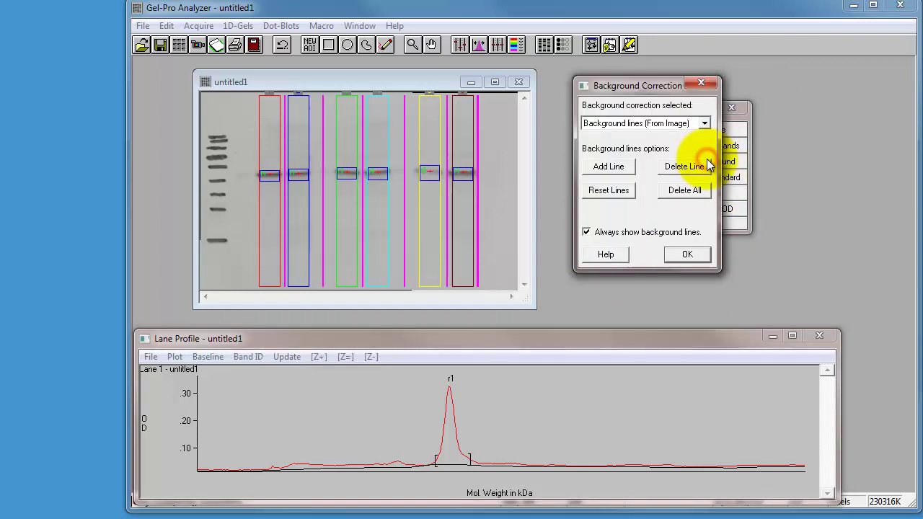
click(688, 196)
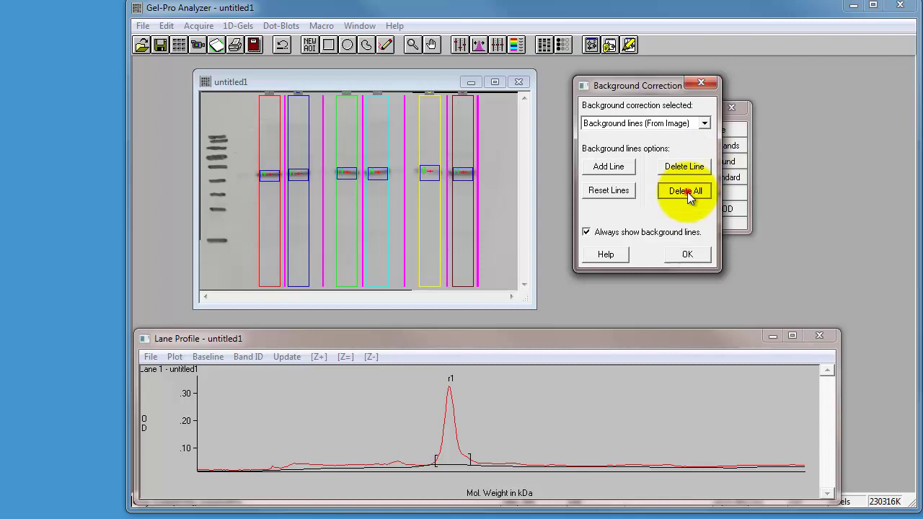
click(607, 168)
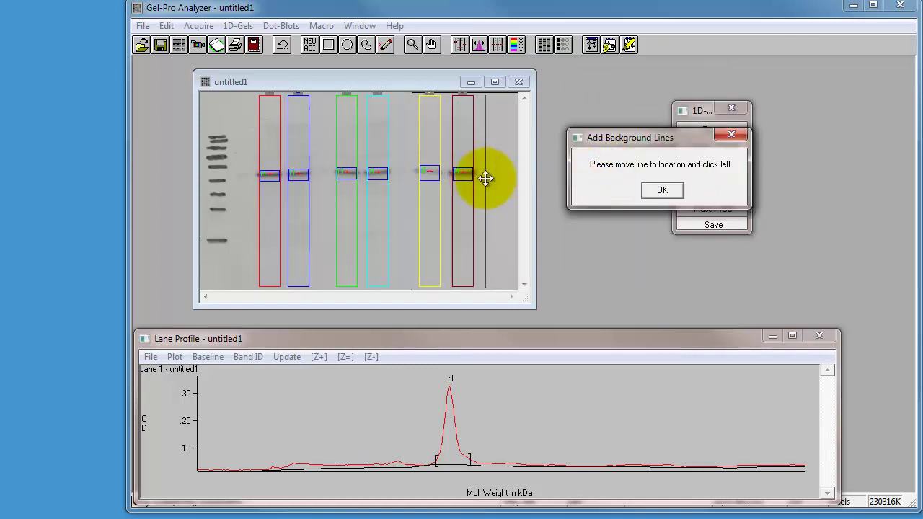
click(486, 179)
click(406, 188)
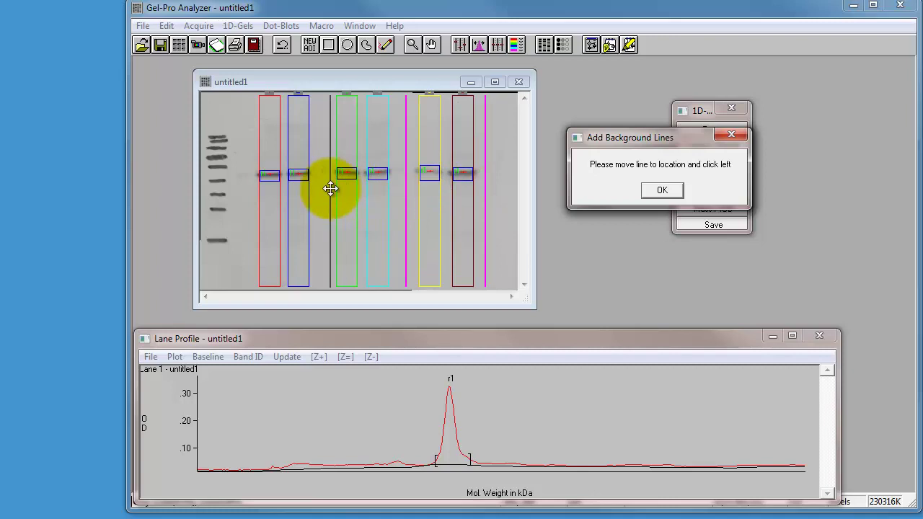
click(330, 188)
click(250, 190)
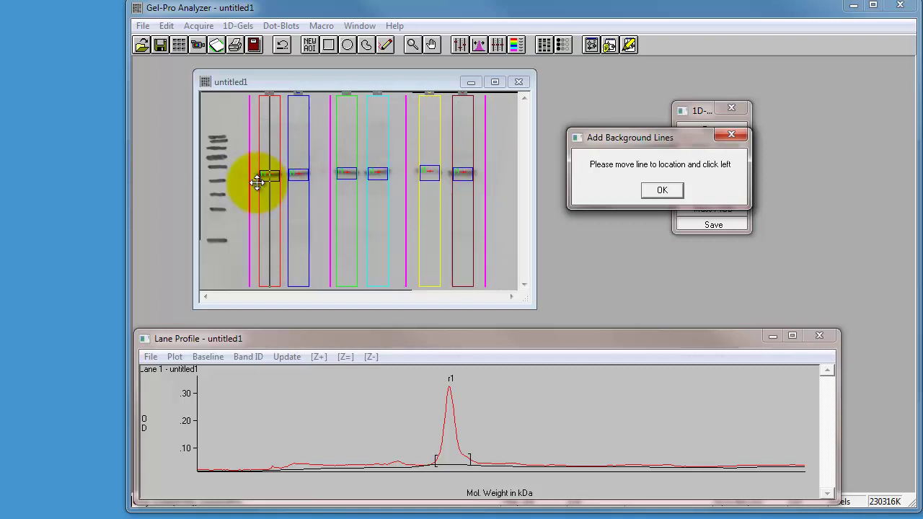
click(662, 191)
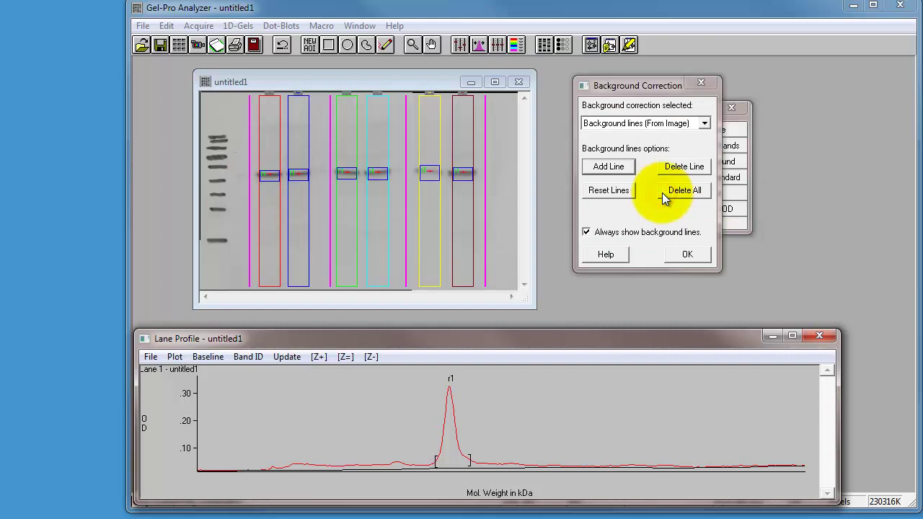
click(689, 253)
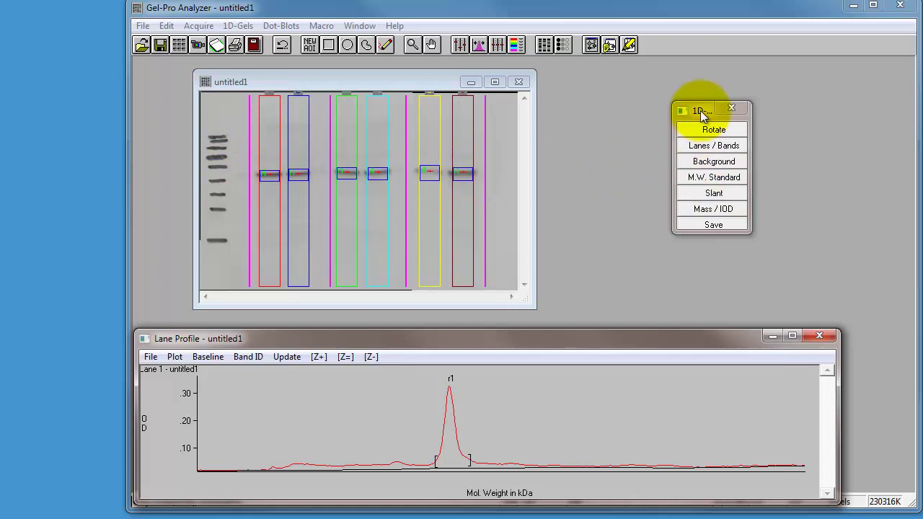
Step: Open the Mass / IOD amounts table and display band IOD values (100.05 to 231.41)
drag(700, 110, 666, 98)
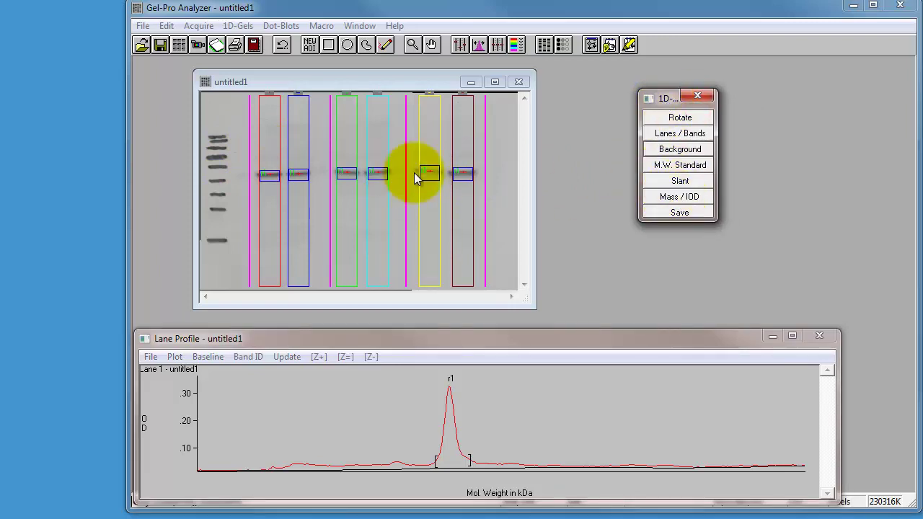
click(685, 197)
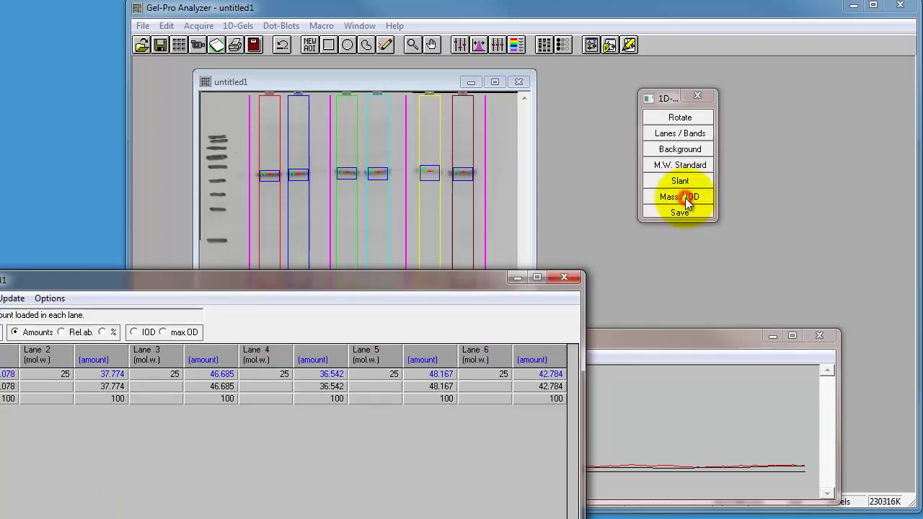
drag(476, 282, 772, 145)
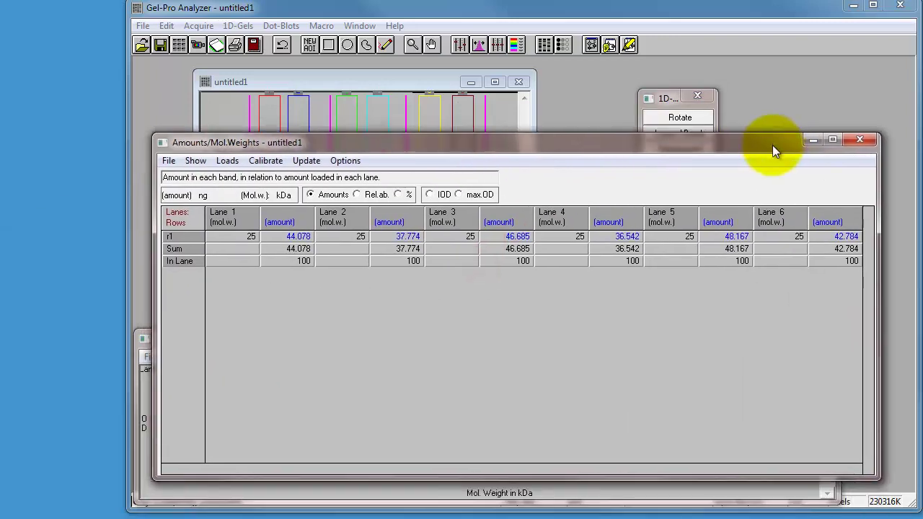
drag(618, 135, 605, 290)
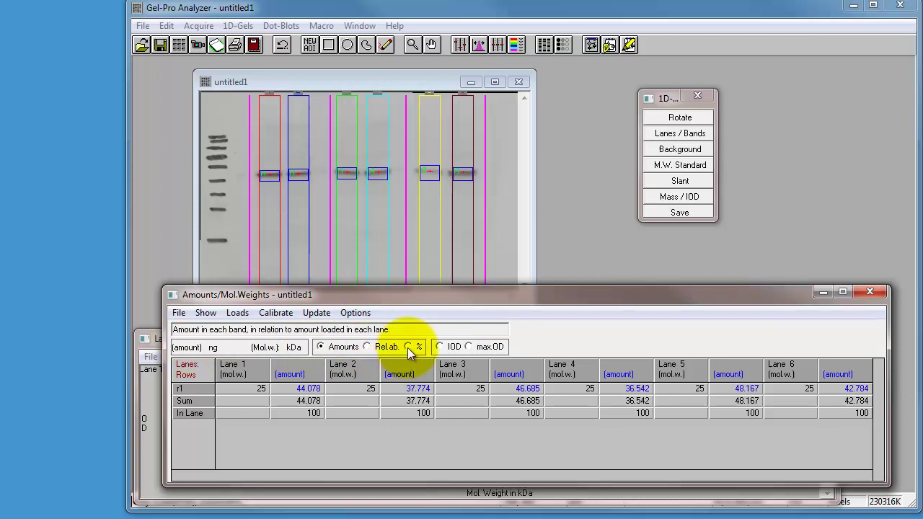
click(322, 346)
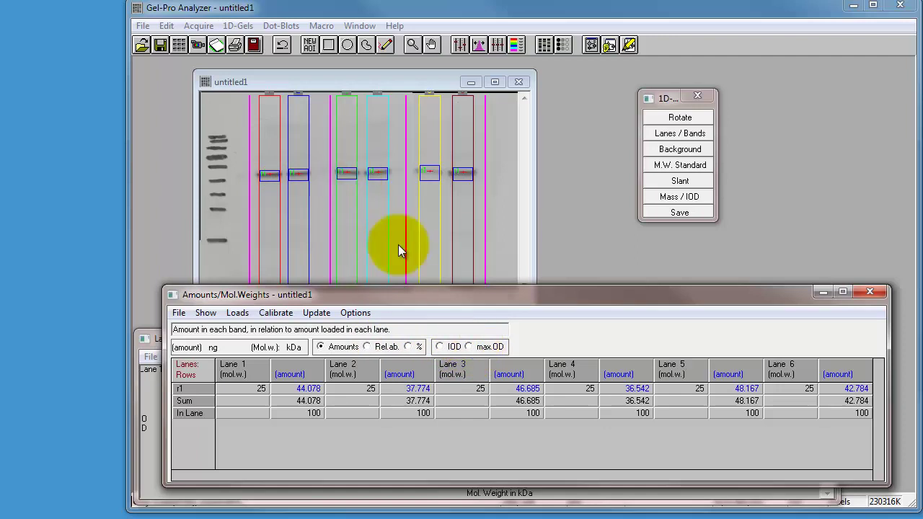
click(440, 346)
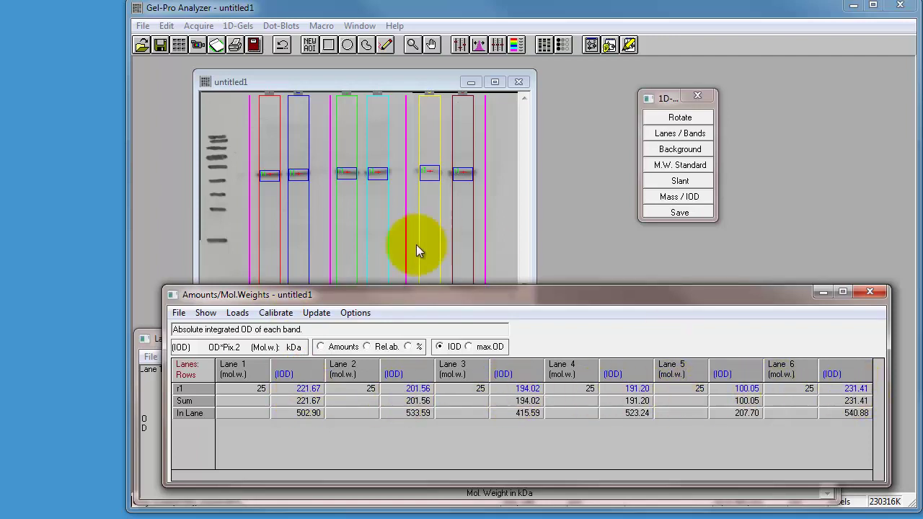
Step: Show the Amounts/Mol.Weights band table as relative amounts (Rel.ab.)
drag(428, 297, 413, 291)
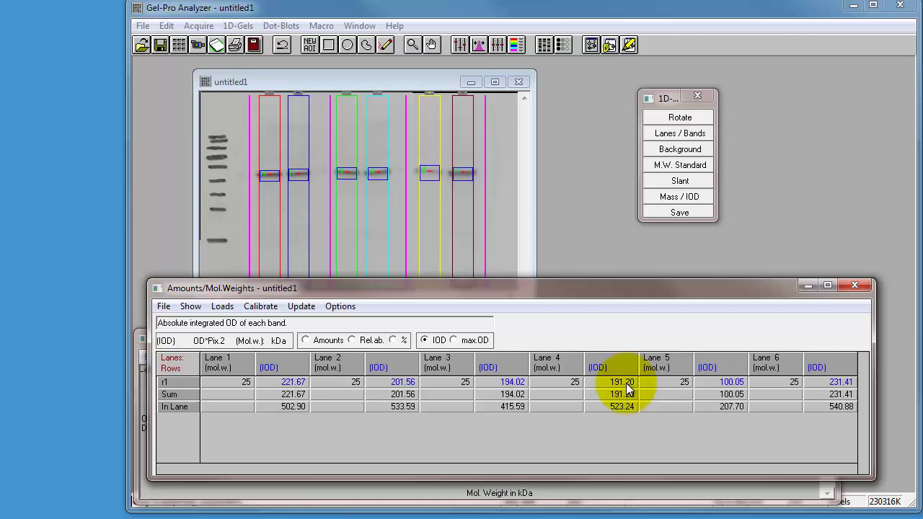
drag(580, 281, 586, 269)
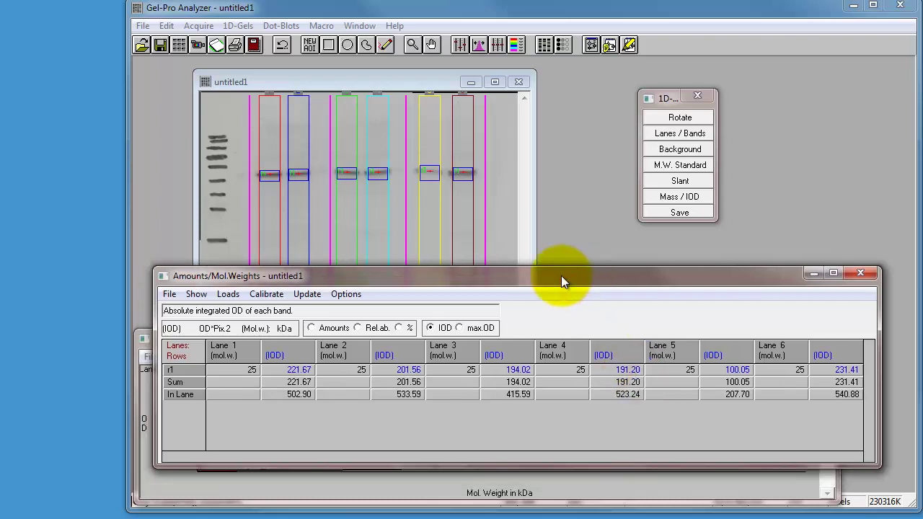
click(357, 328)
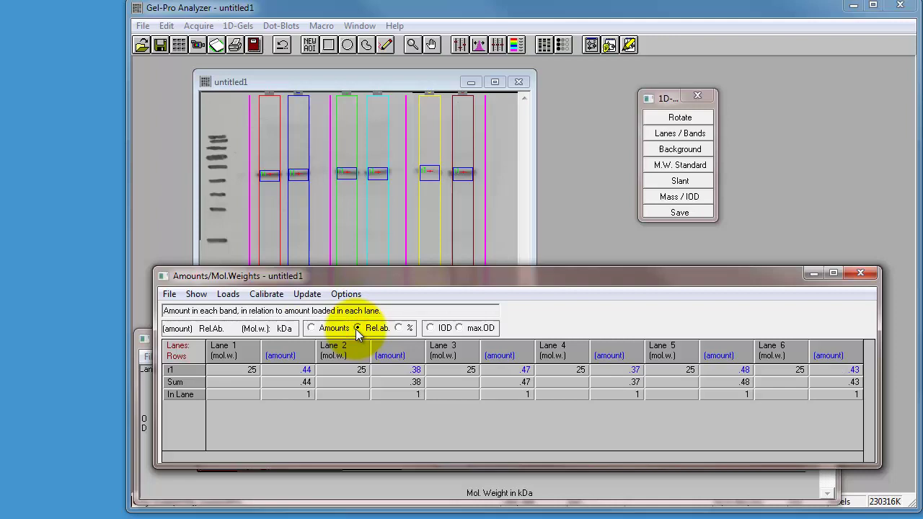
Step: Switch the band table to percentages, then back to ng amounts, and bring up its File menu
drag(359, 278, 351, 292)
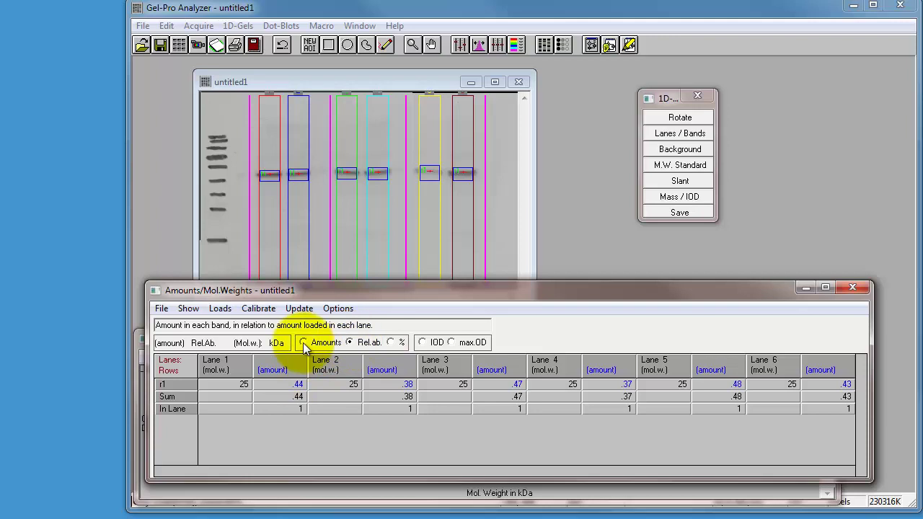
click(391, 343)
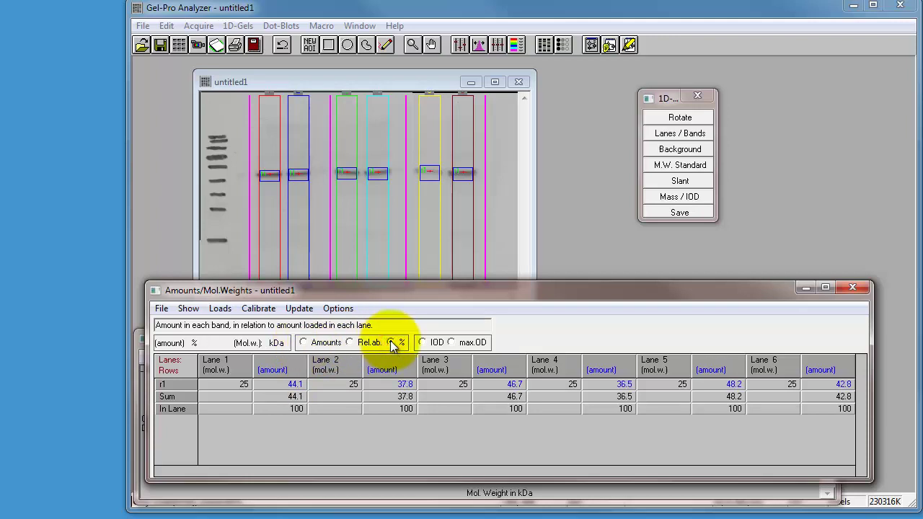
click(303, 342)
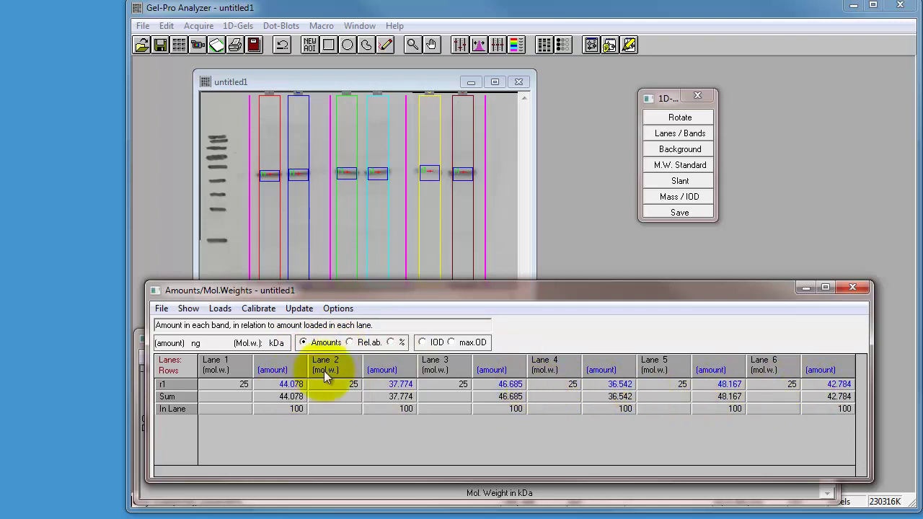
click(162, 309)
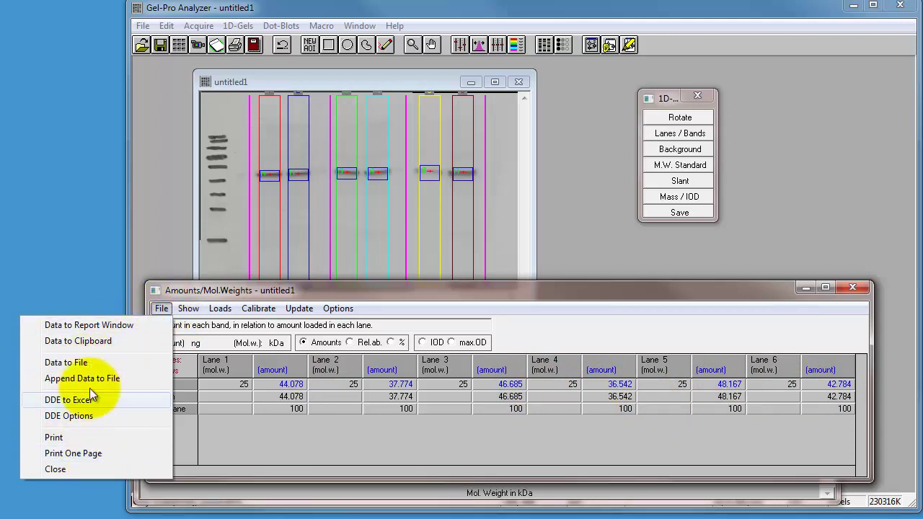
Step: Close the File menu and shift the Amounts/Mol.Weights table slightly upward
click(279, 296)
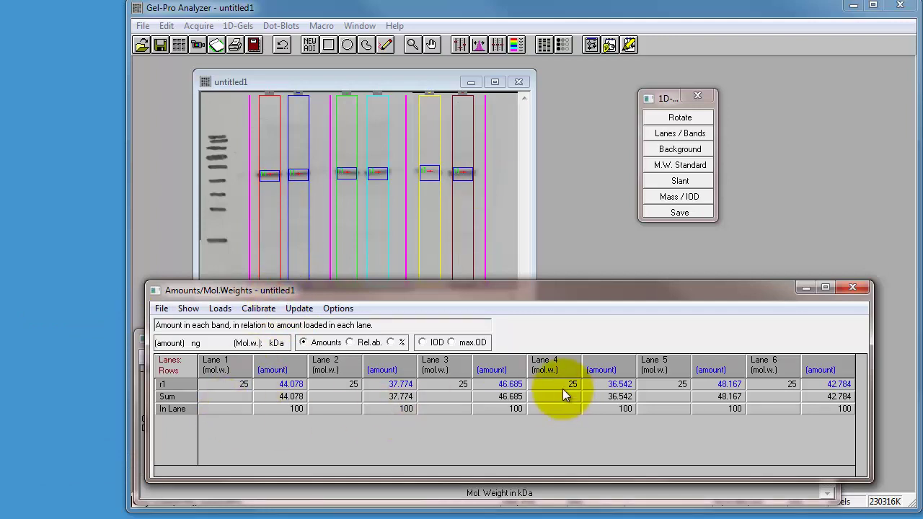
drag(674, 293, 676, 285)
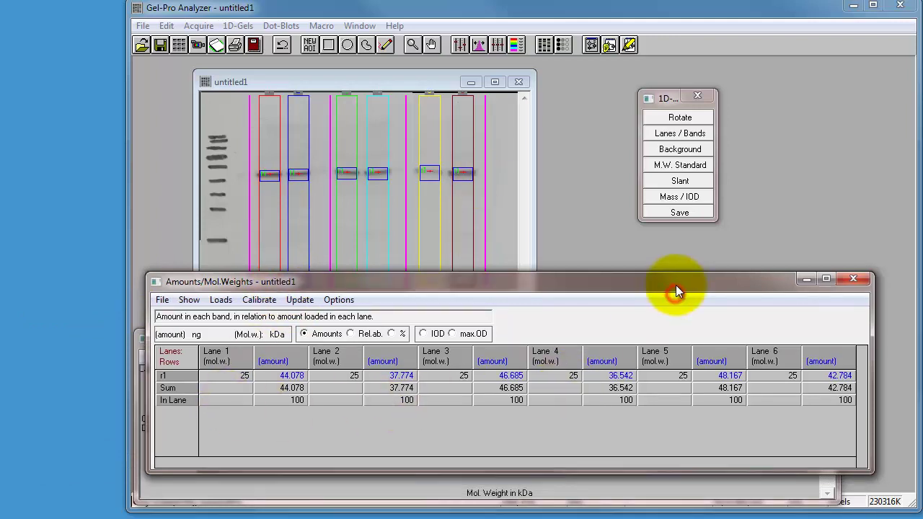
drag(743, 286, 747, 275)
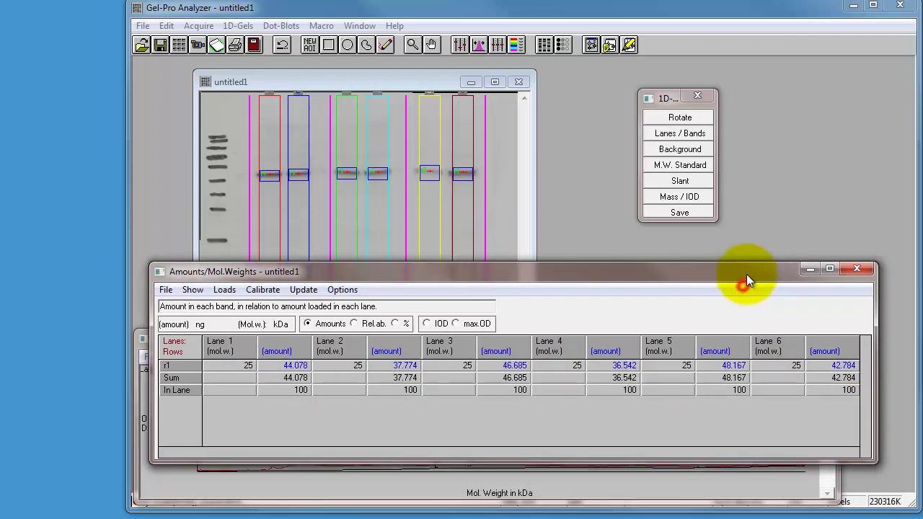